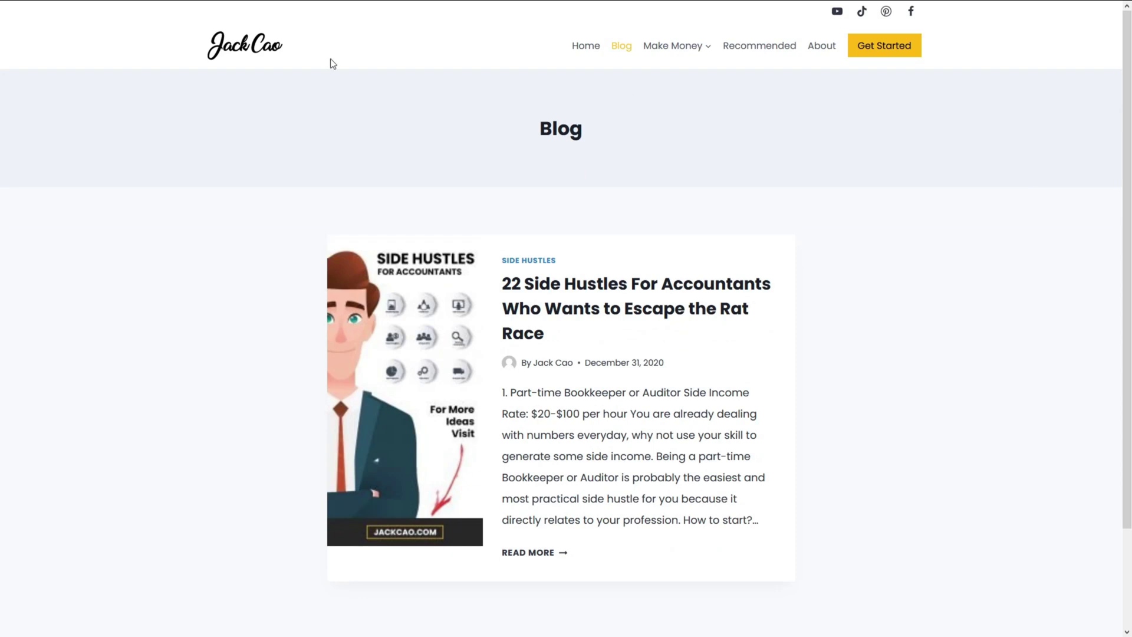
pyautogui.scroll(-2, 1130, 217)
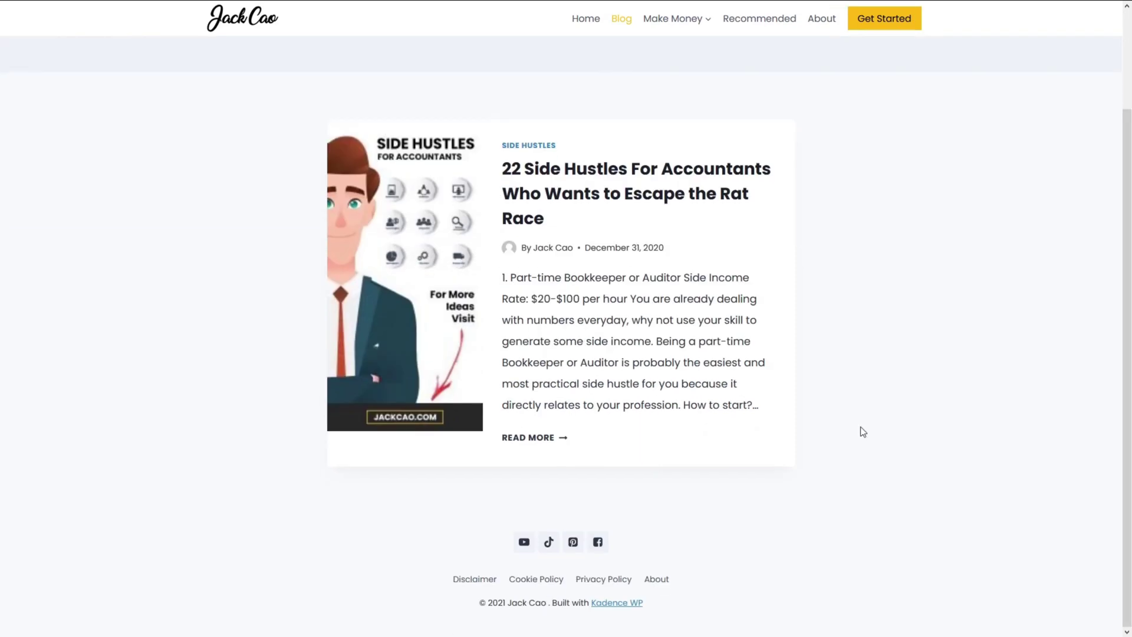
pyautogui.scroll(2, 1073, 131)
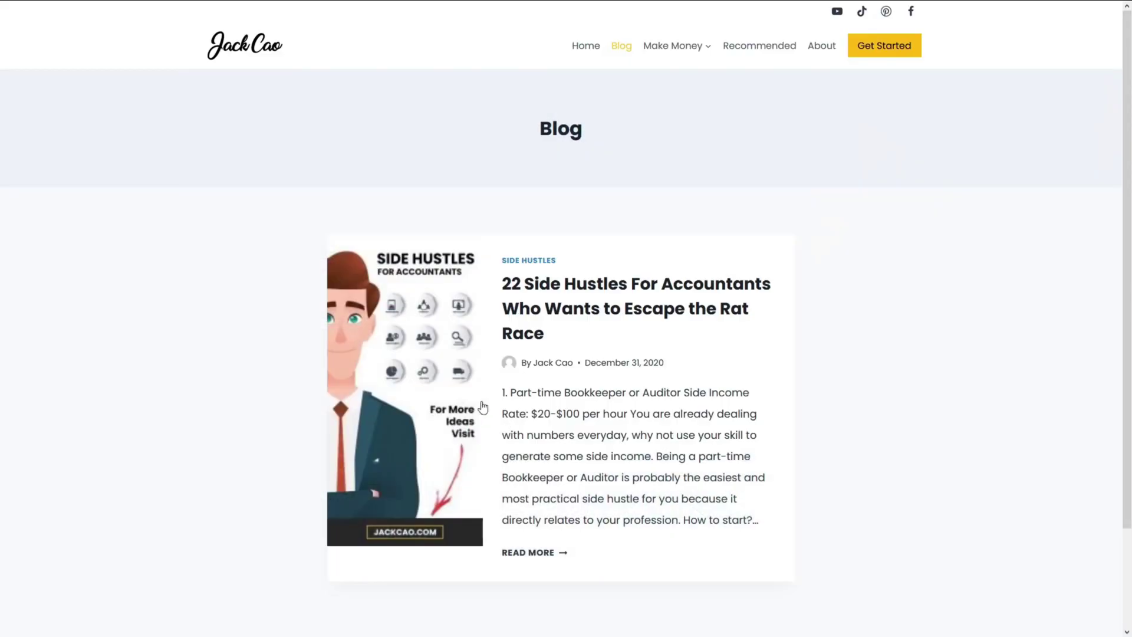
pyautogui.scroll(-3, 863, 238)
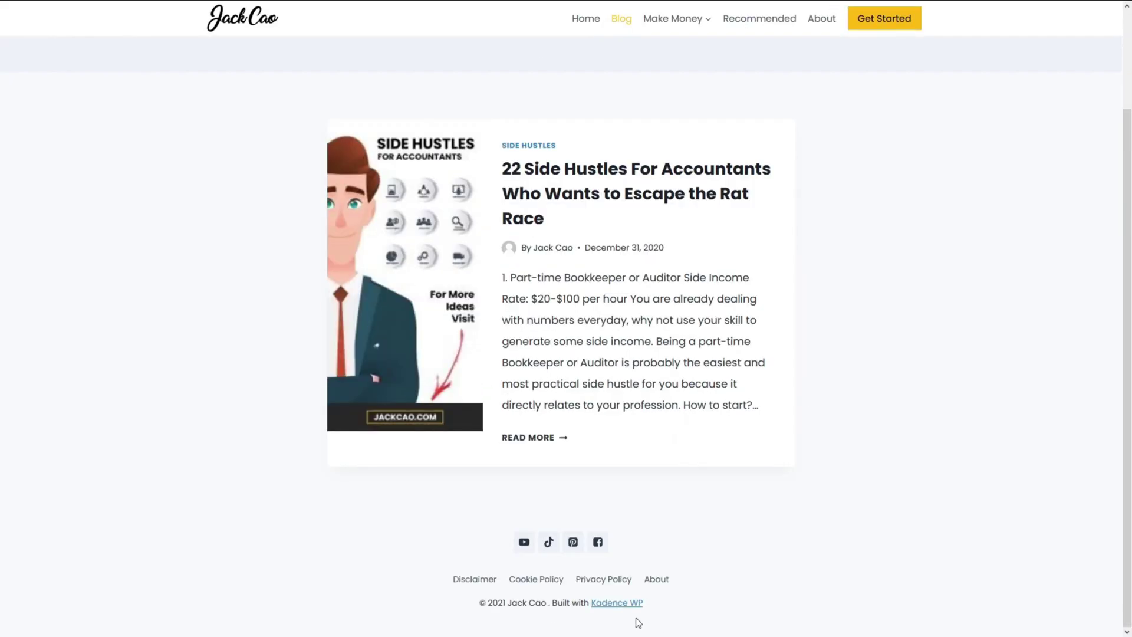
pyautogui.scroll(3, 637, 620)
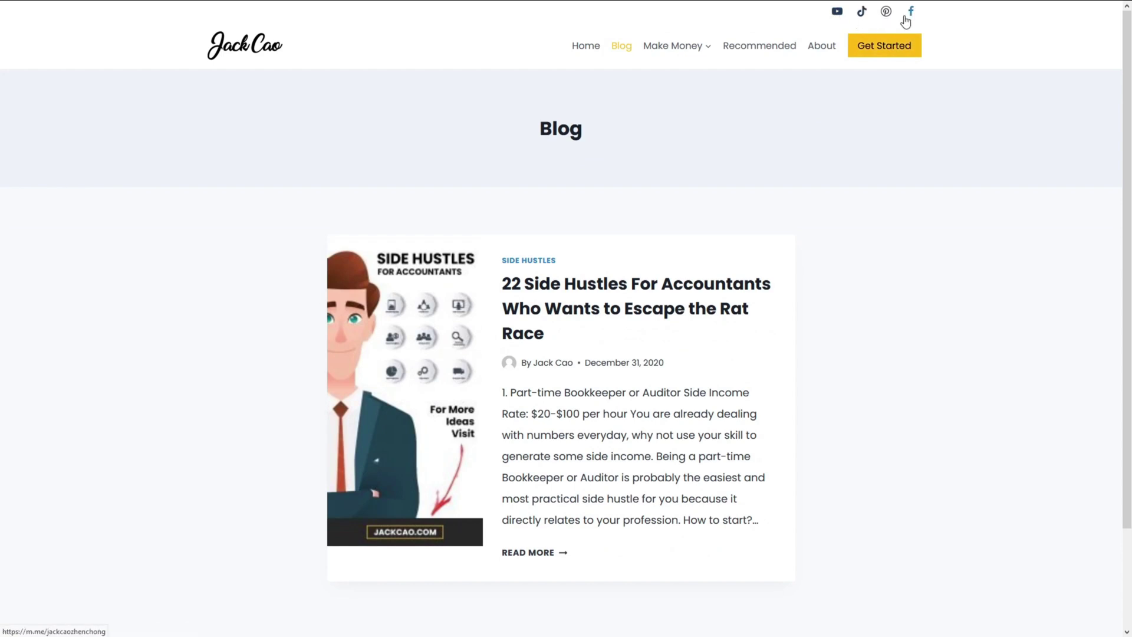
# - In the Kafted.com WordPress dashboard, open the theme's header customization and add a Button element after the primary navigation in the main row
pyautogui.click(198, 8)
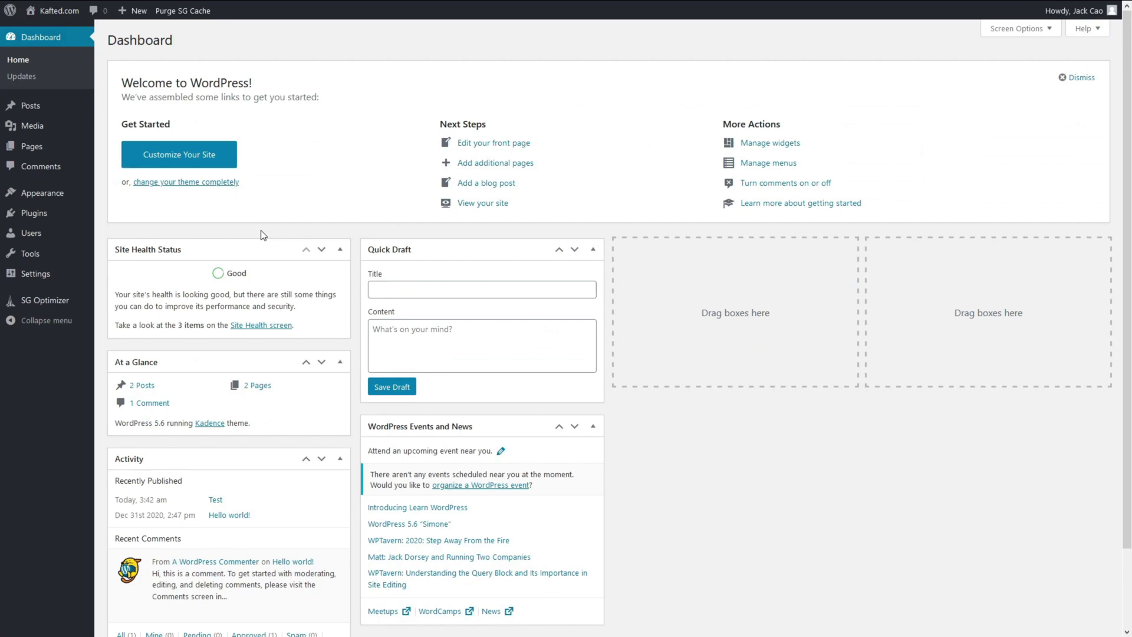
pyautogui.moveTo(41, 195)
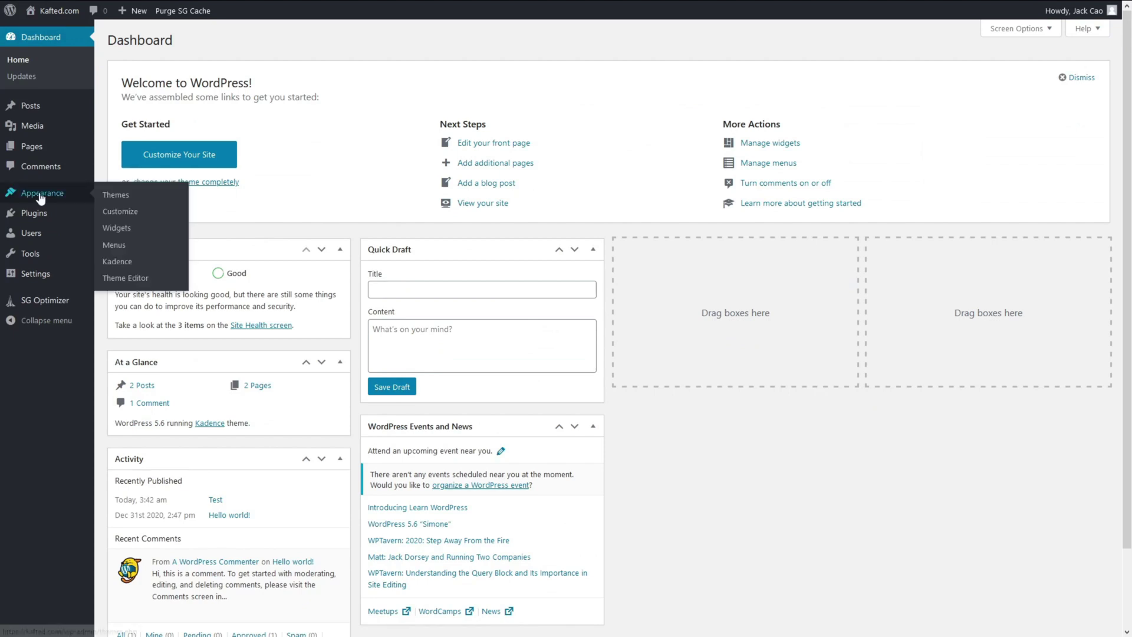
pyautogui.click(125, 214)
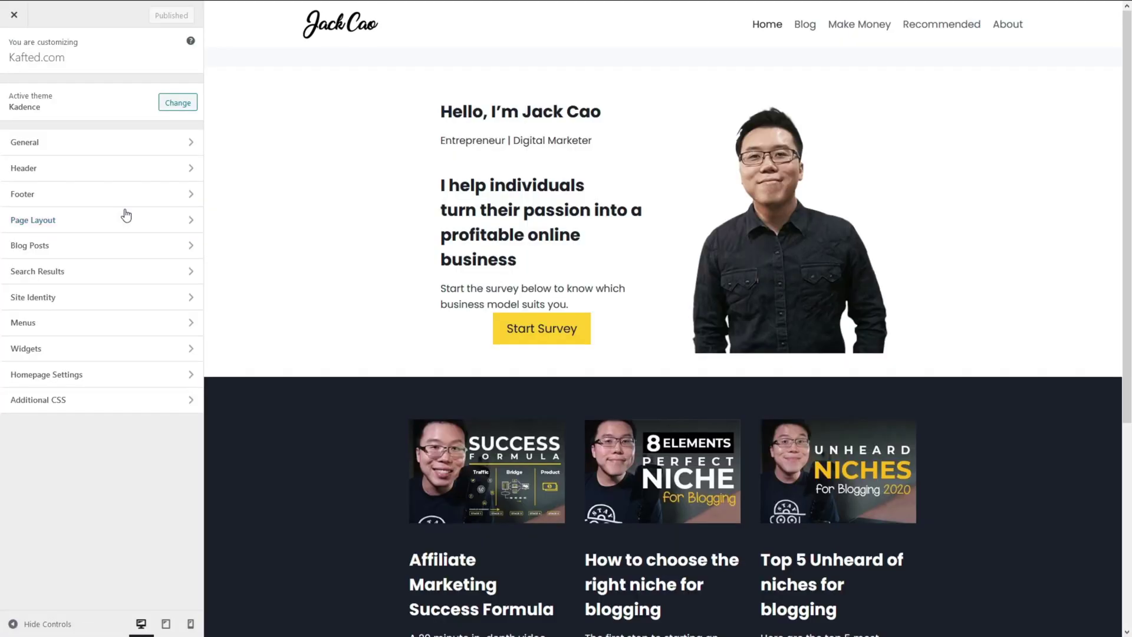
pyautogui.click(144, 175)
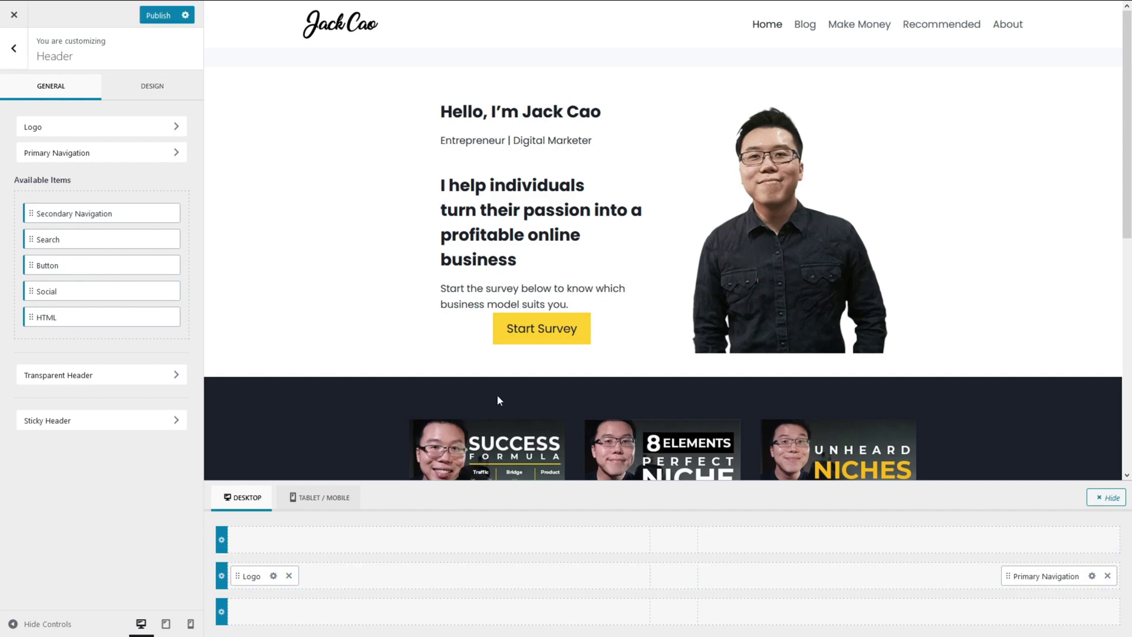
pyautogui.moveTo(88, 264); pyautogui.dragTo(1093, 580)
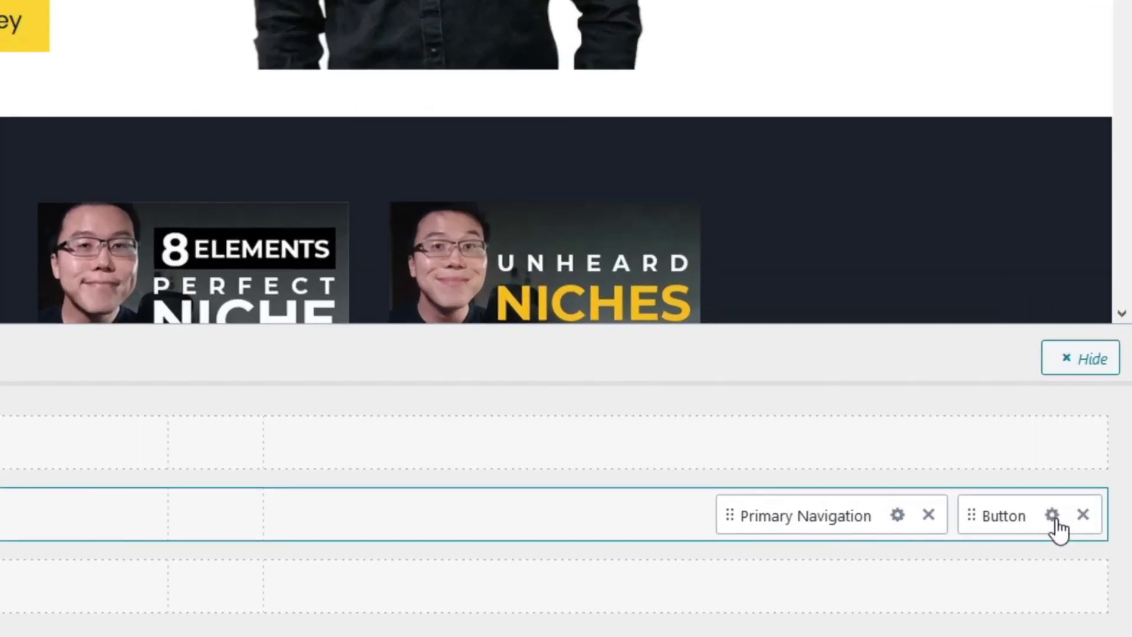
# - Label the header button "Get Started" and set its style to Outline
pyautogui.click(1092, 575)
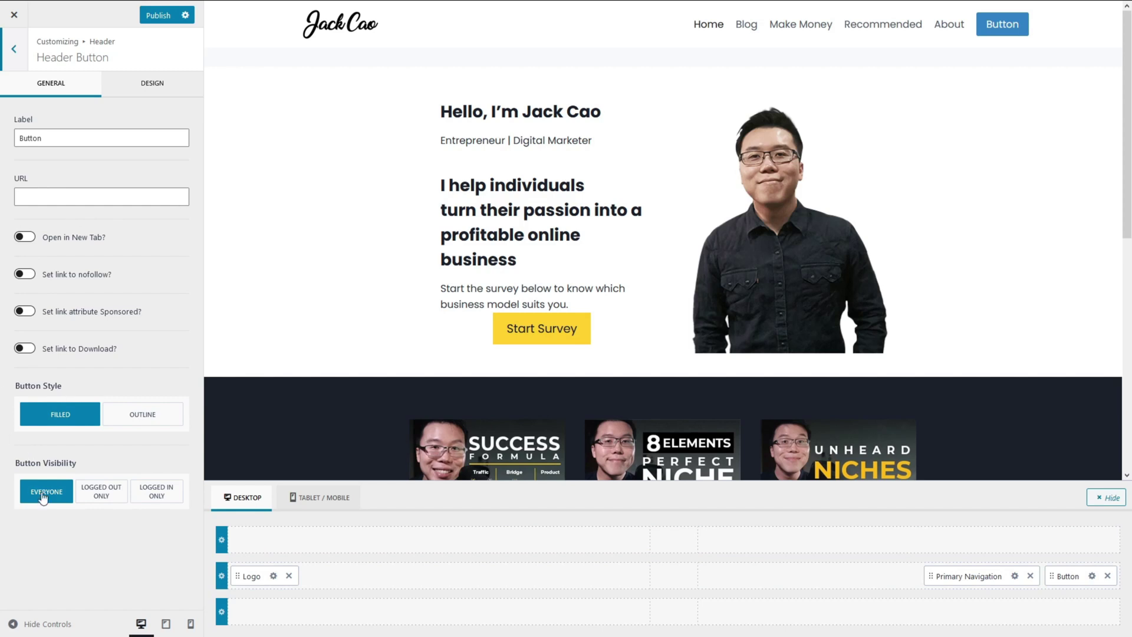
pyautogui.moveTo(66, 145); pyautogui.dragTo(20, 141)
pyautogui.write('Get Started')
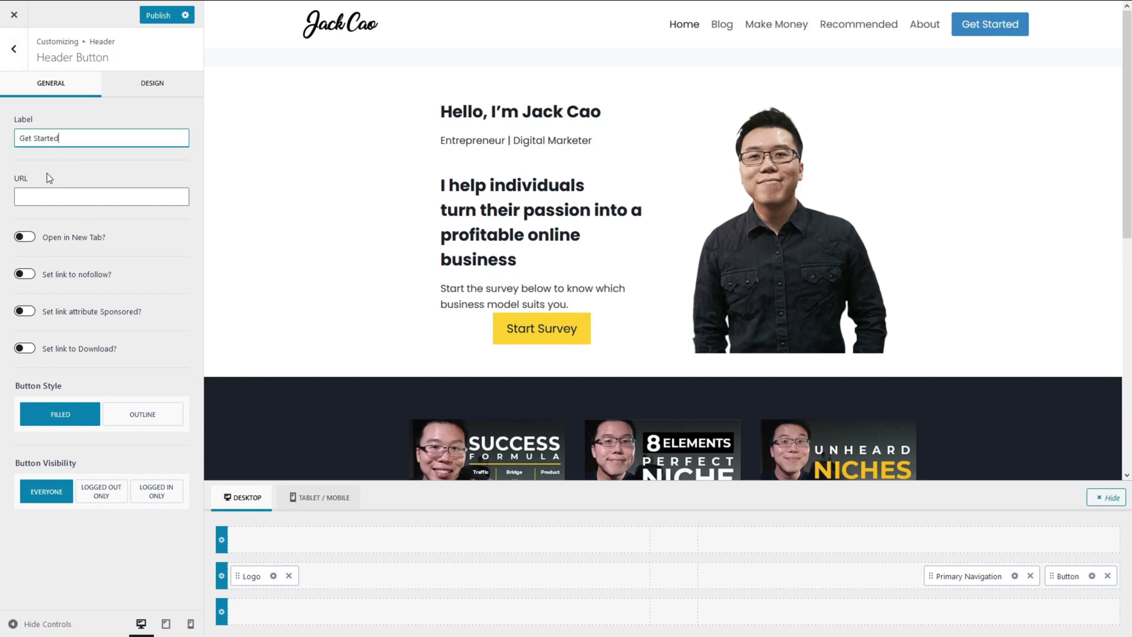
pyautogui.click(58, 192)
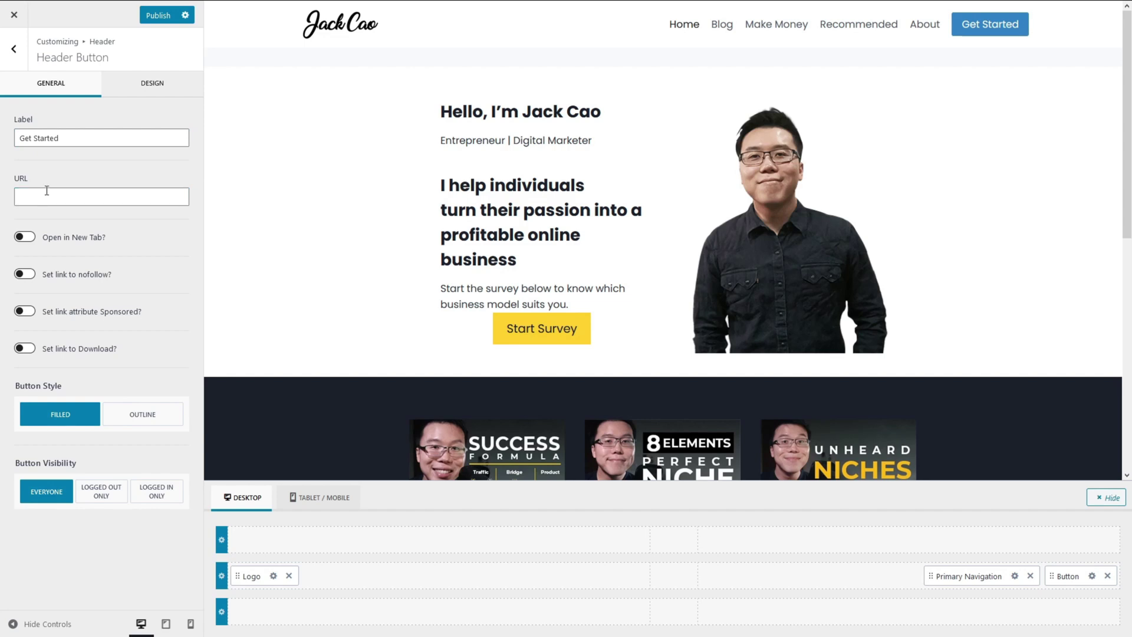
pyautogui.click(130, 413)
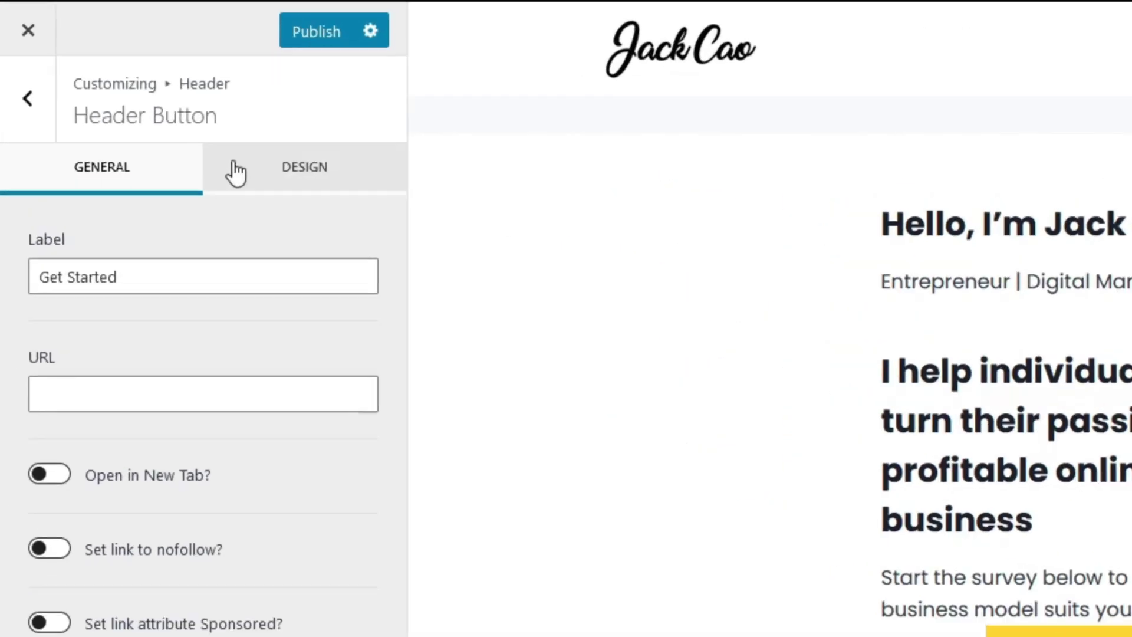
# - Set the header button's size to LG and its text colour to black (000000)
pyautogui.click(122, 84)
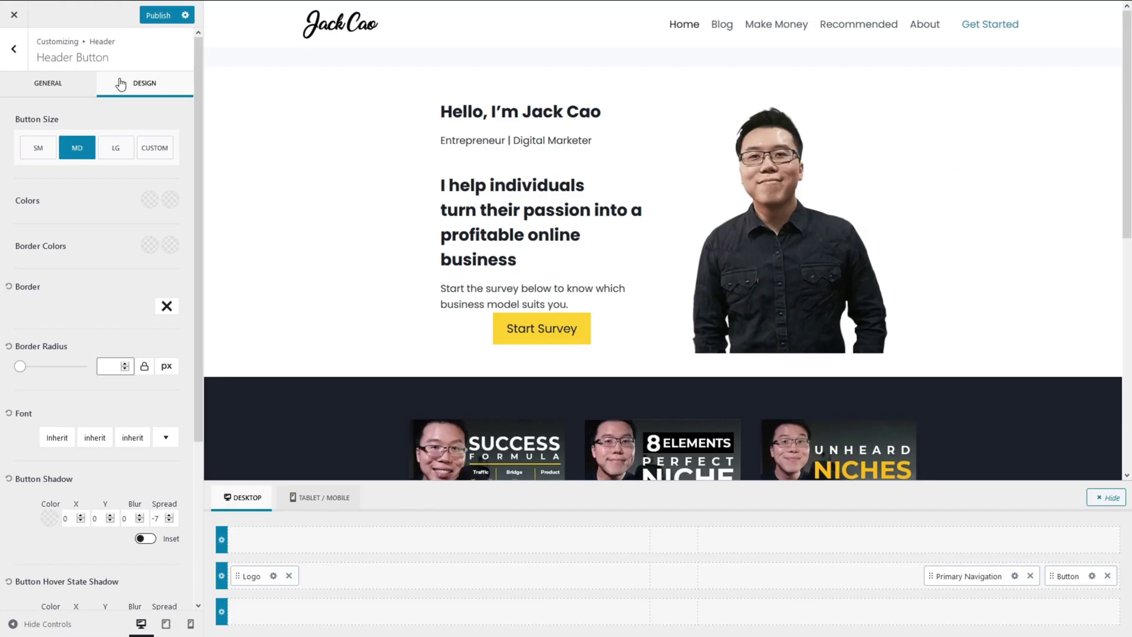
pyautogui.click(123, 157)
pyautogui.click(150, 200)
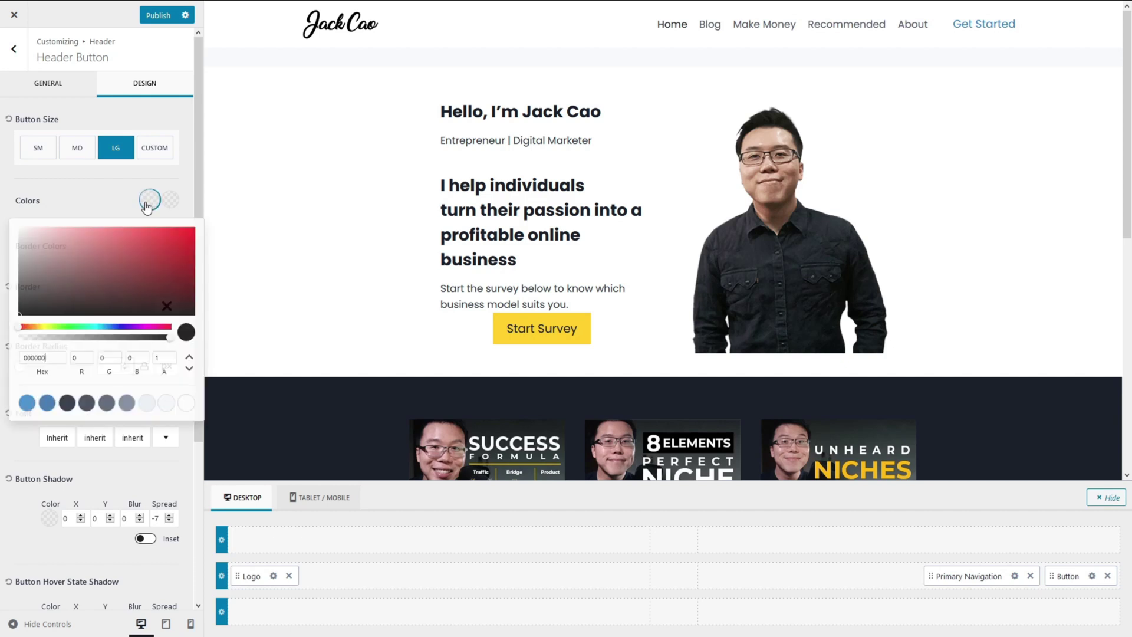
pyautogui.hotkey('ctrl', 'a')
pyautogui.click(123, 208)
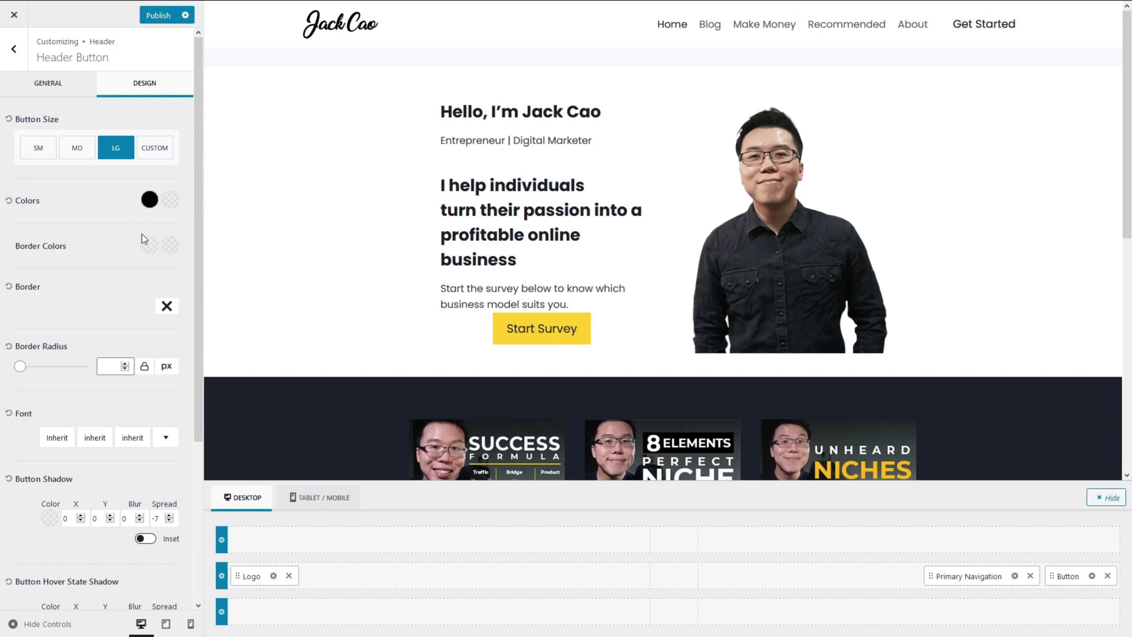
# - Give the header button a solid border in golden yellow
pyautogui.click(150, 245)
pyautogui.doubleClick(42, 164)
pyautogui.write('FFC300')
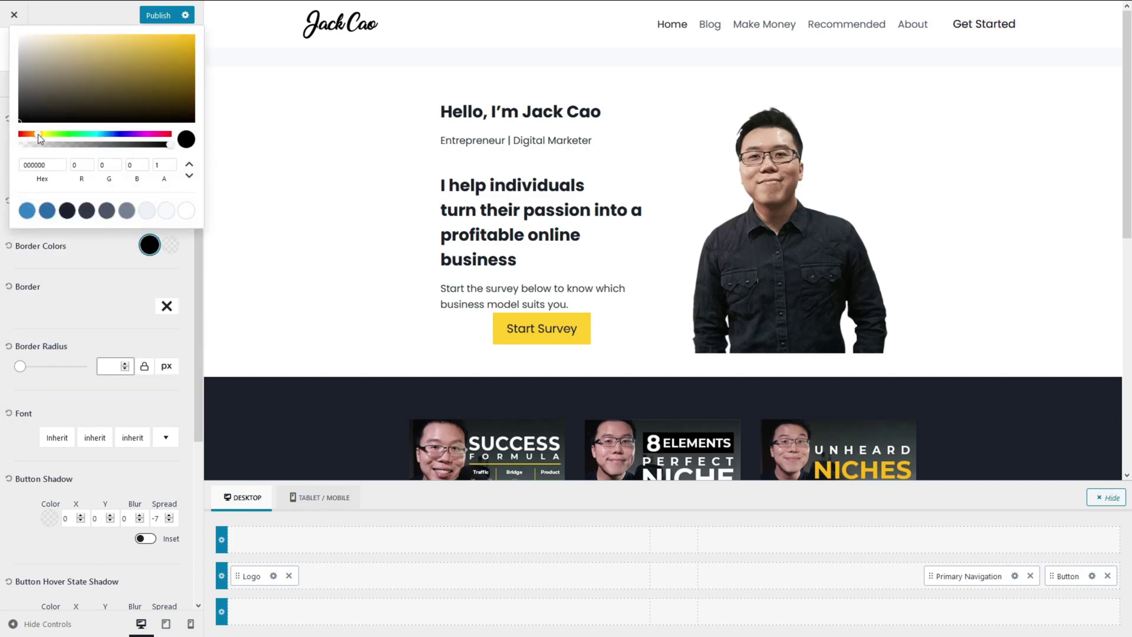
pyautogui.click(167, 306)
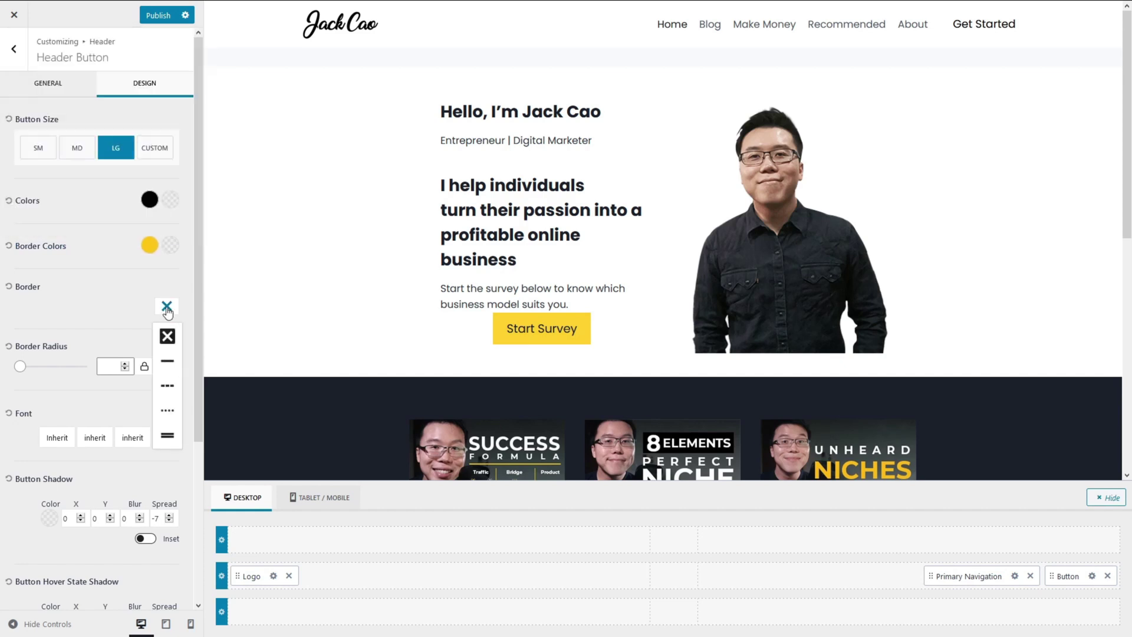
pyautogui.click(168, 362)
# - Set the header button's border radius to 15 px and publish the header changes
pyautogui.doubleClick(105, 361)
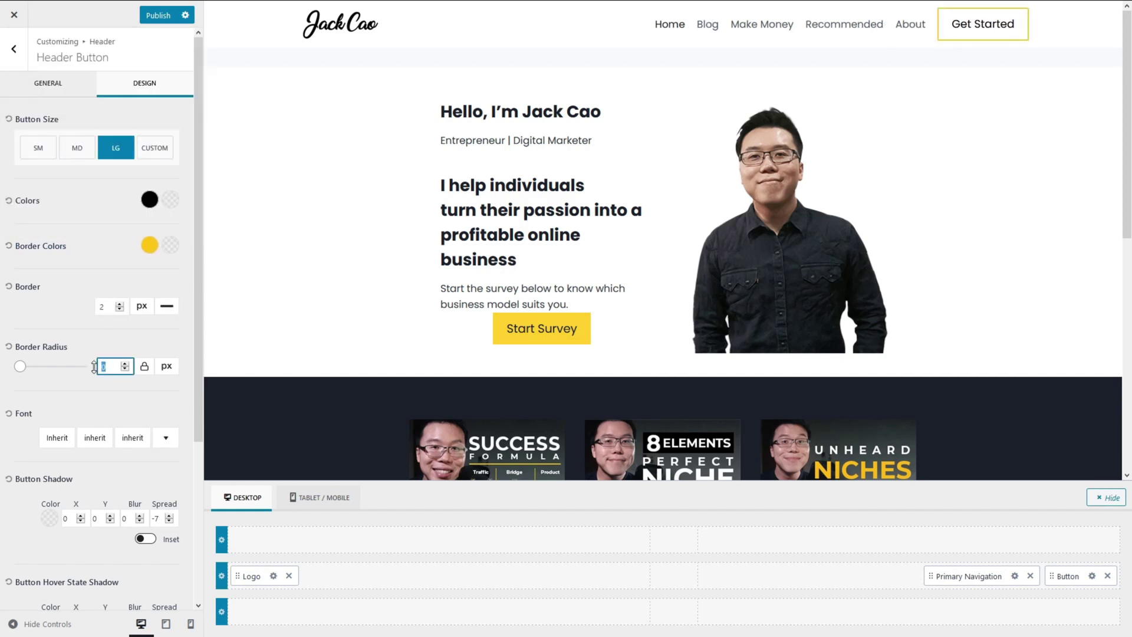
pyautogui.write('15')
pyautogui.scroll(-3, 90, 375)
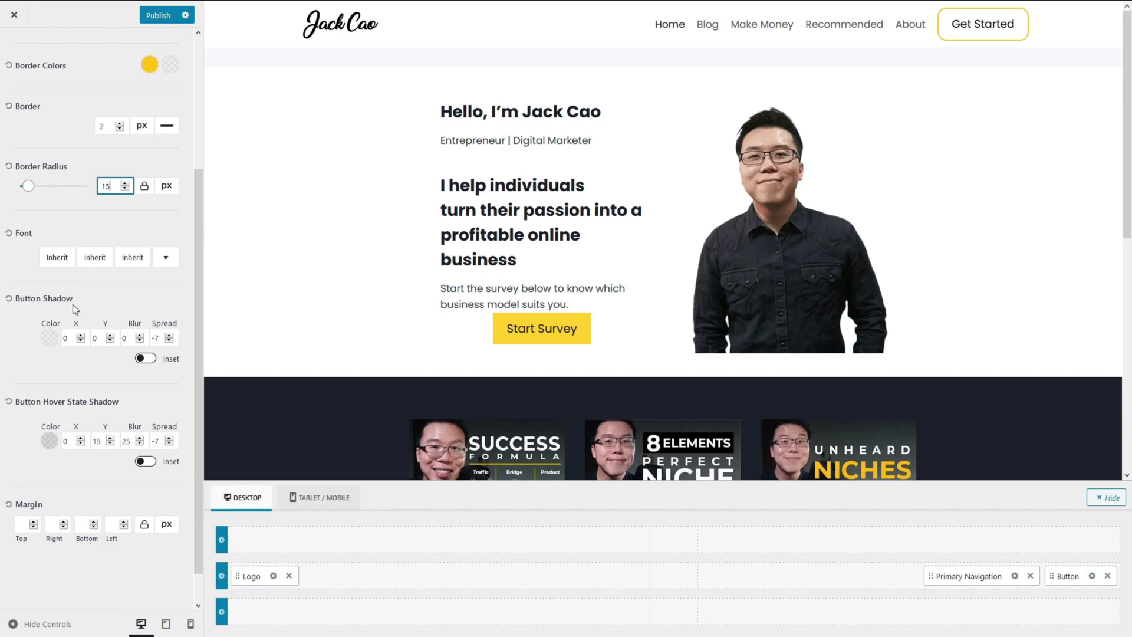
pyautogui.scroll(-1, 50, 453)
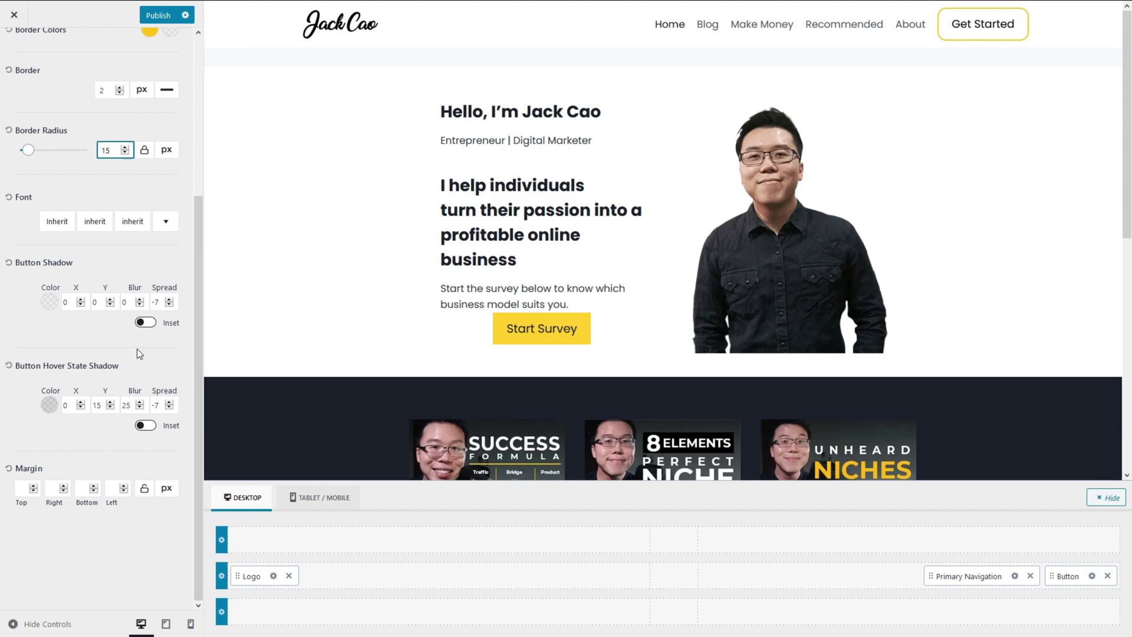
pyautogui.click(162, 16)
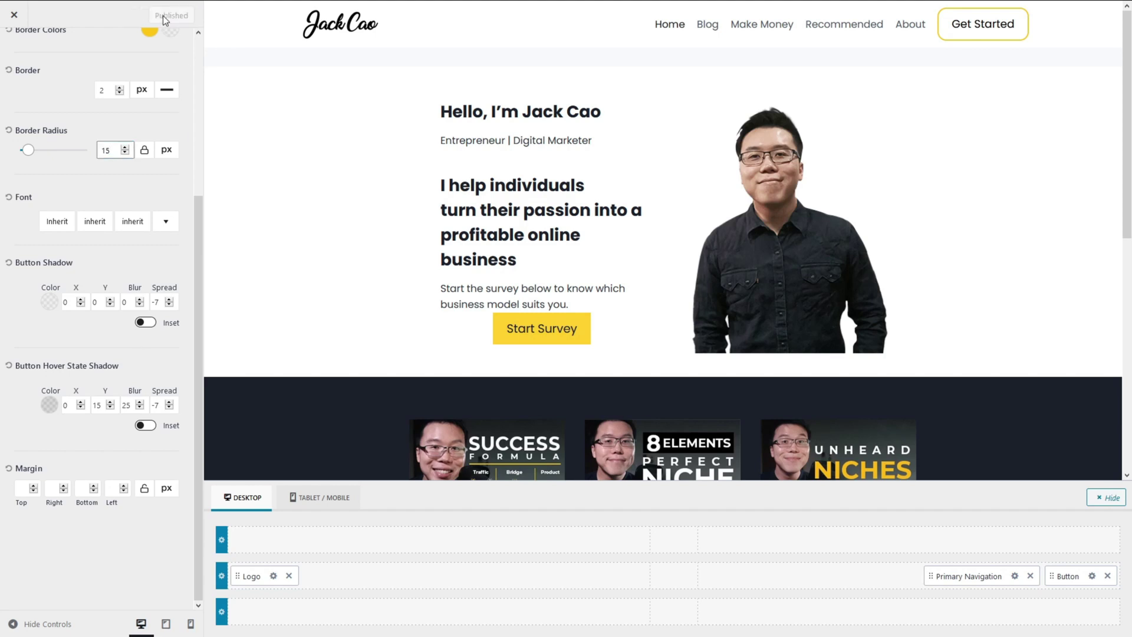
# - Switch to The Money Hustlers site, which uses GeneratePress, and open its theme customizer
pyautogui.press('F11')
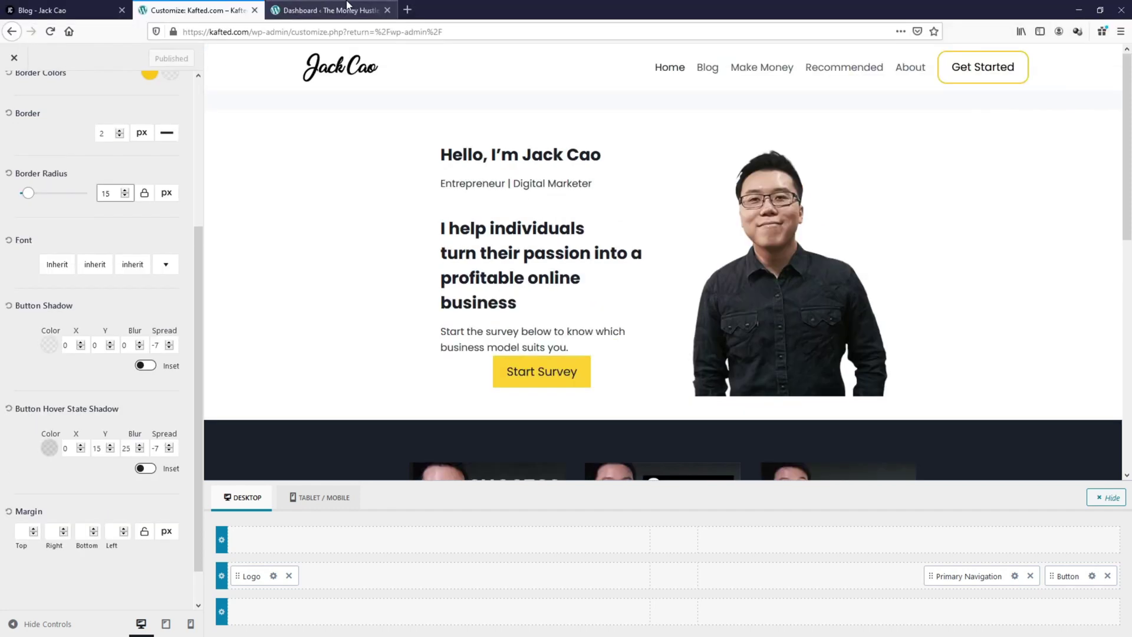
pyautogui.click(318, 12)
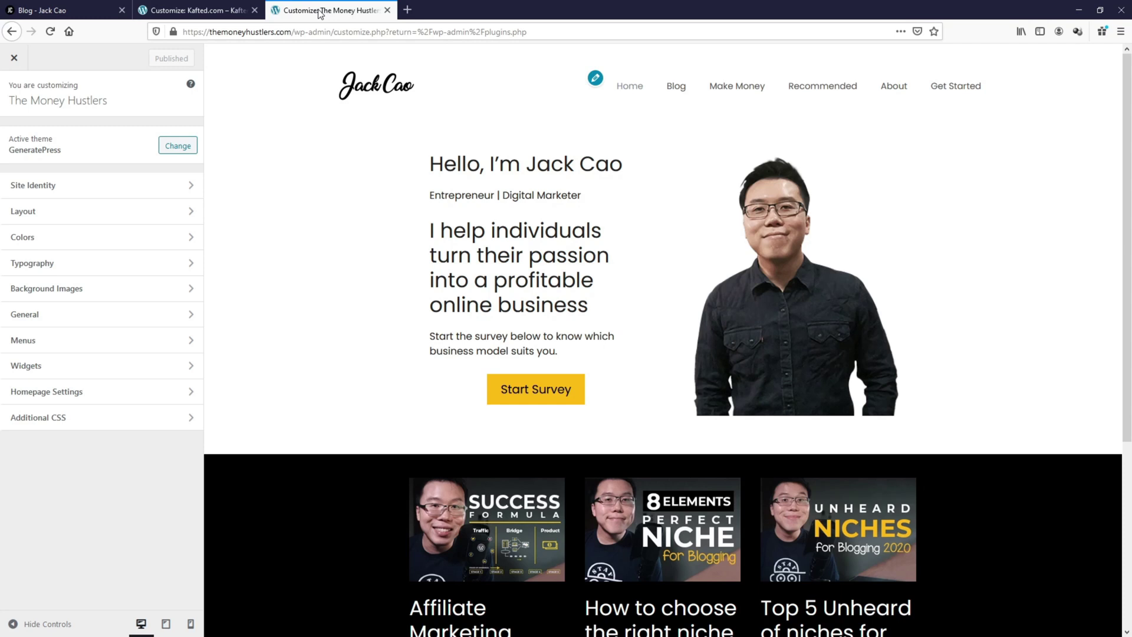
pyautogui.press('F11')
# - Search Google for "generatepress navigation button" in a new tab and open the GeneratePress article "Adding Buttons in Navigation"
pyautogui.click(406, 9)
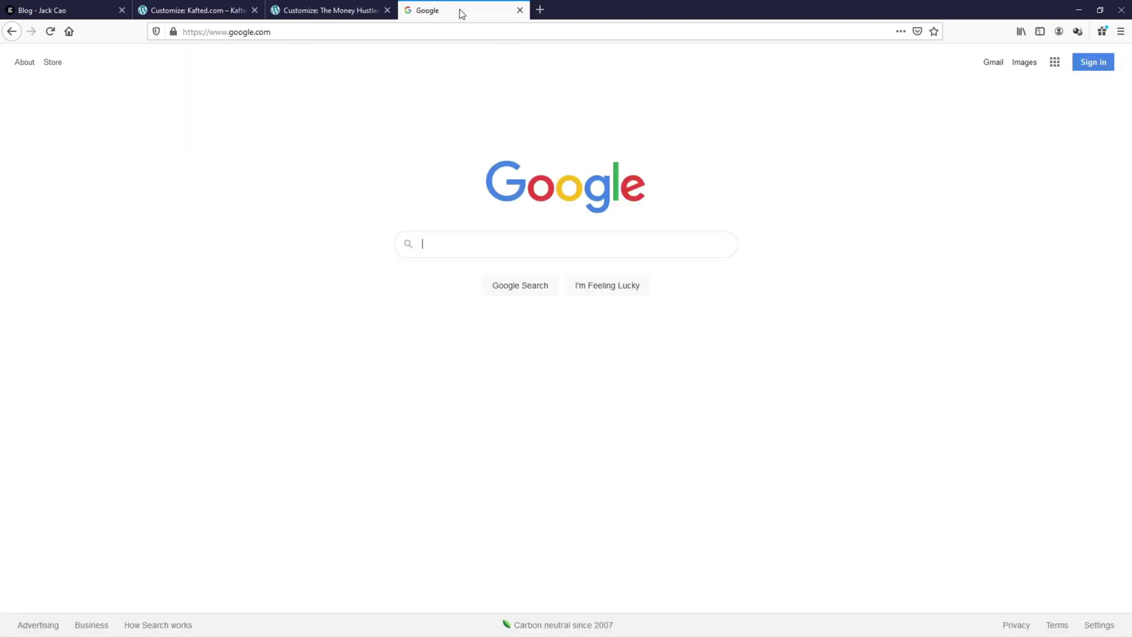
pyautogui.write('generatepress navigation button')
pyautogui.press('Return')
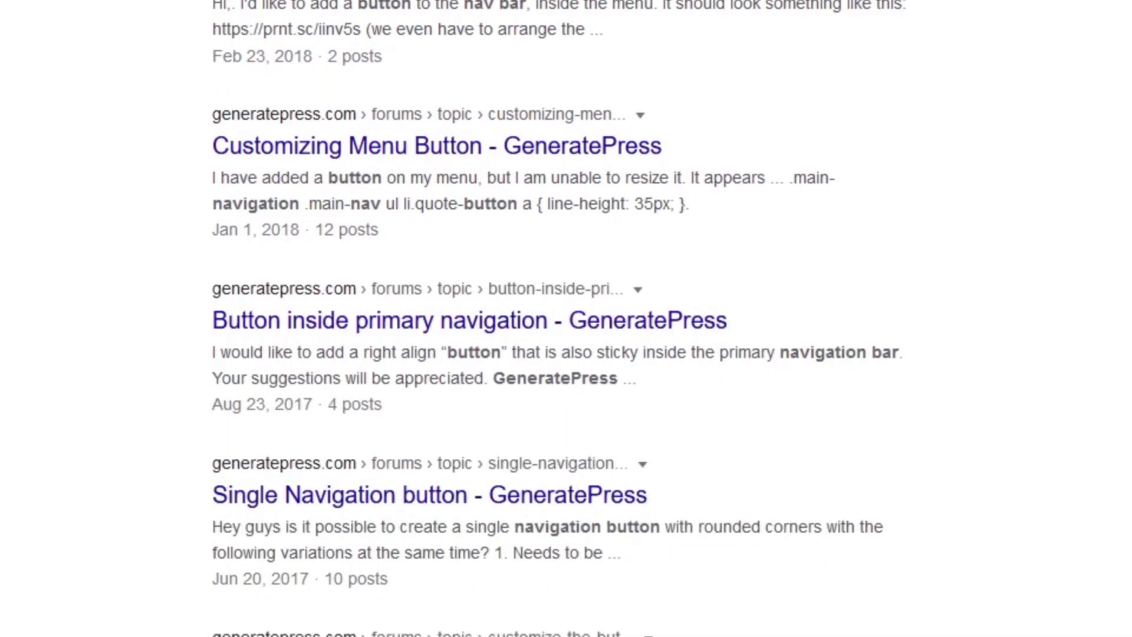
pyautogui.click(177, 123)
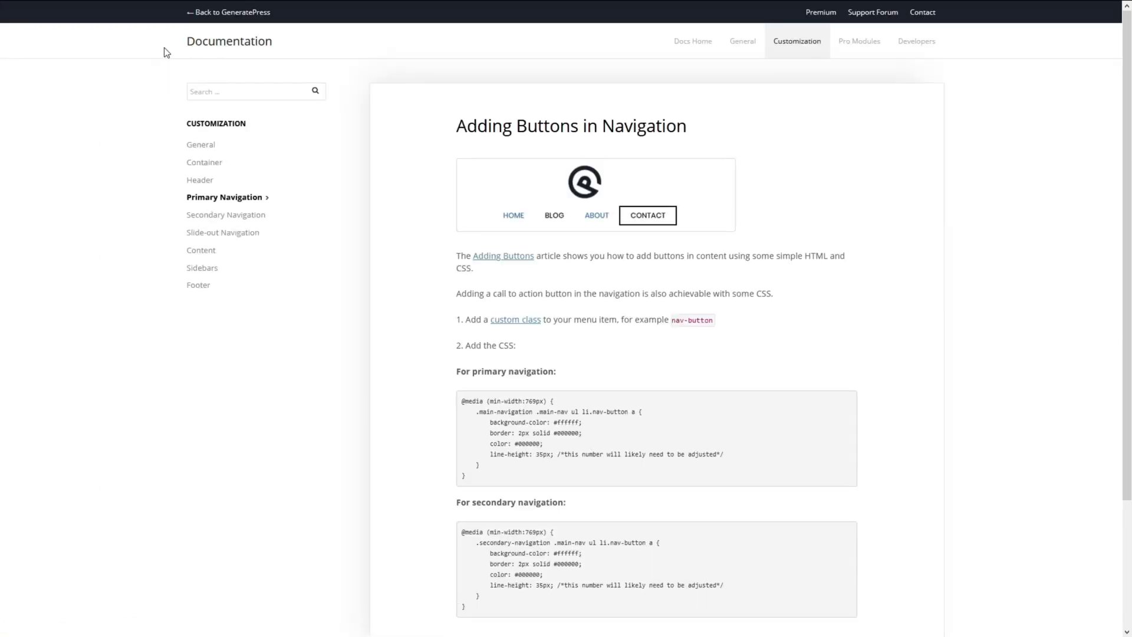
# - Copy the complete CSS snippet given for primary navigation in the documentation article
pyautogui.scroll(-2, 207, 82)
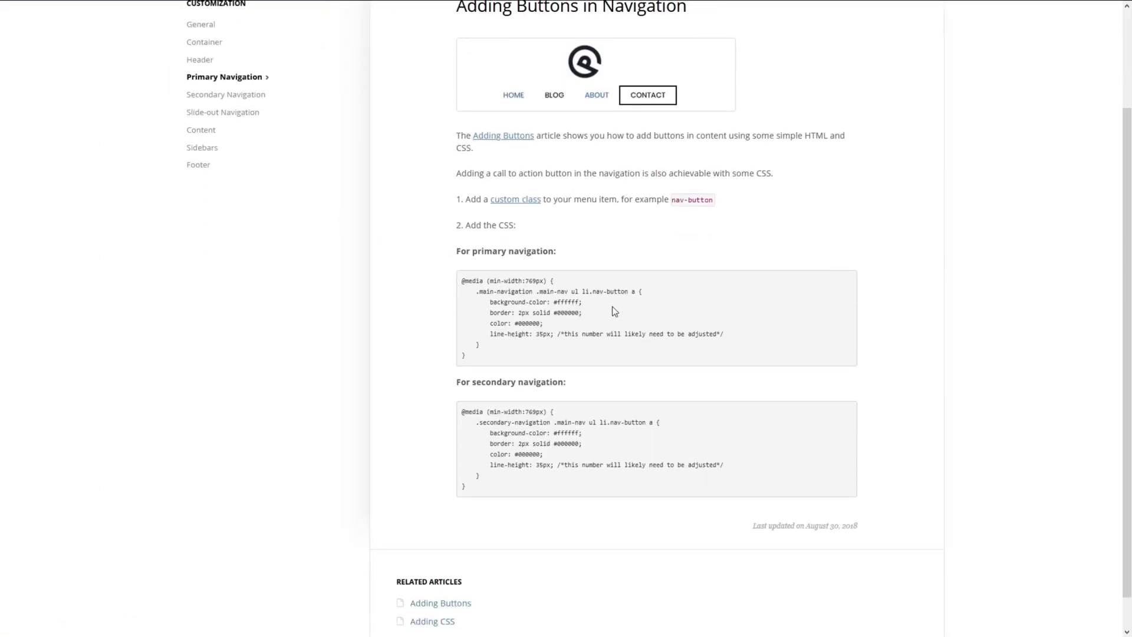
pyautogui.moveTo(472, 355); pyautogui.dragTo(463, 286)
pyautogui.hotkey('ctrl', 'c')
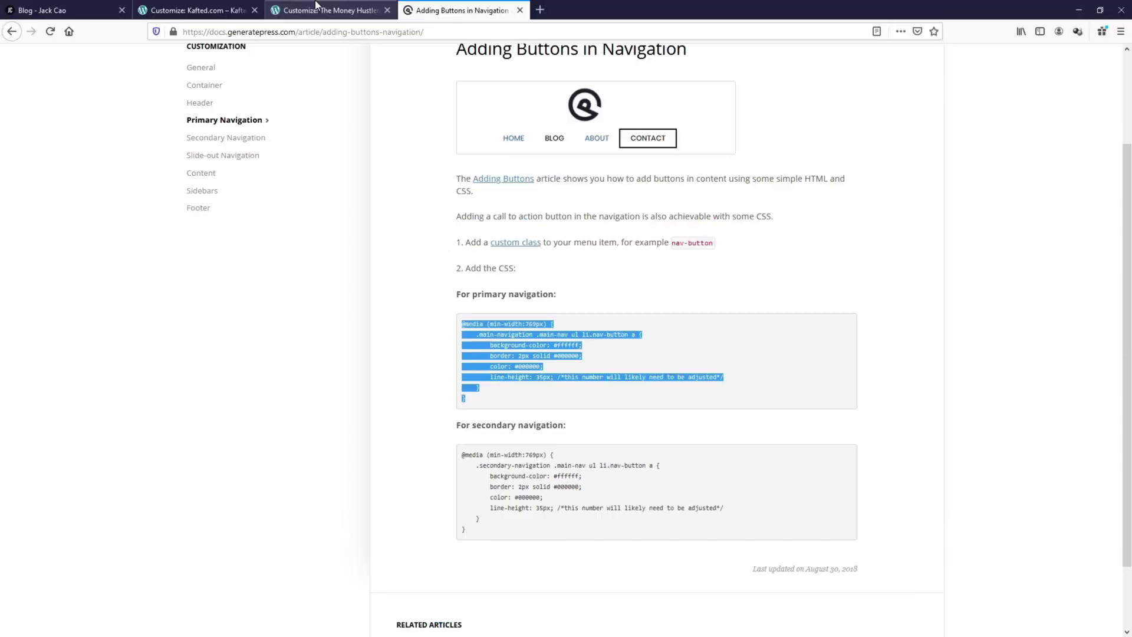
# - Paste the copied nav-button CSS into The Money Hustlers site's Additional CSS and publish it
pyautogui.click(312, 7)
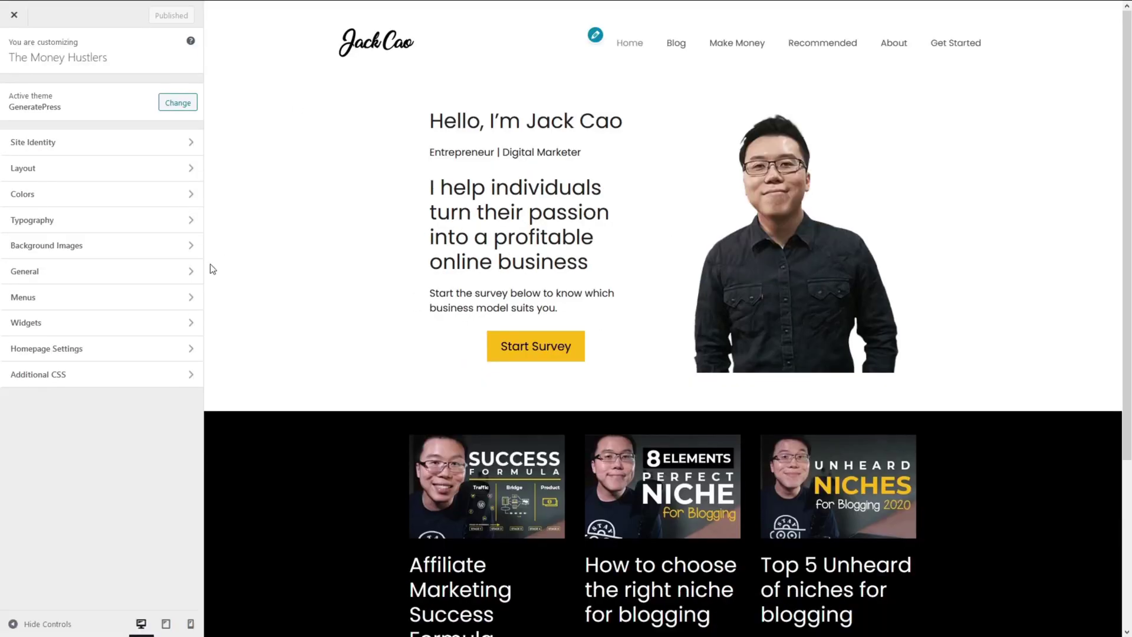
pyautogui.click(106, 374)
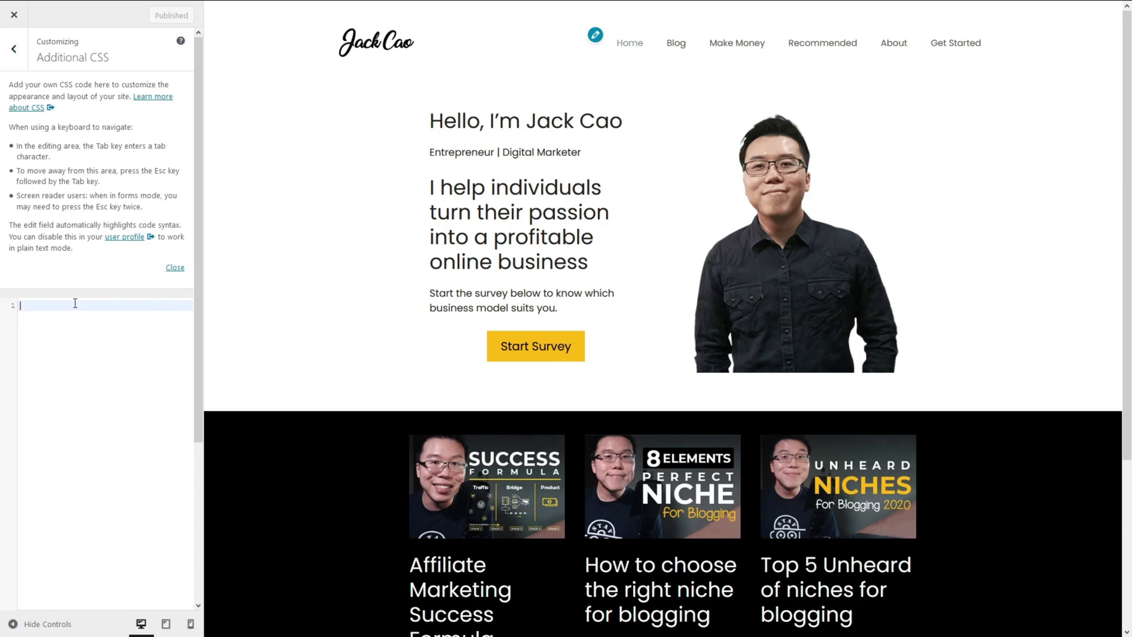
pyautogui.hotkey('ctrl', 'v')
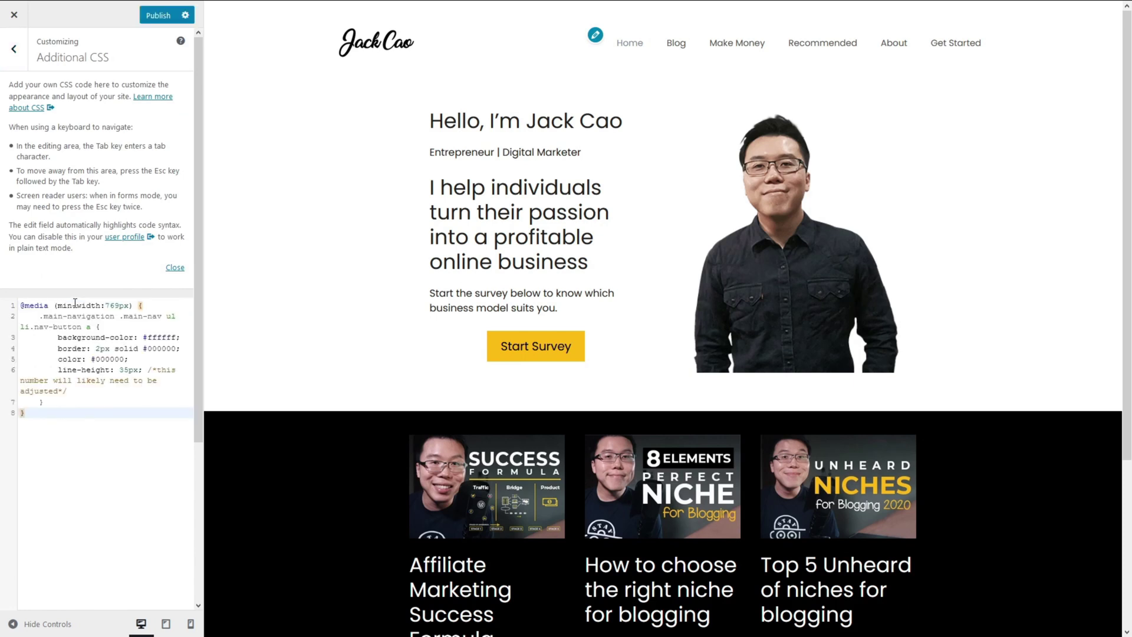
pyautogui.moveTo(34, 327); pyautogui.dragTo(83, 328)
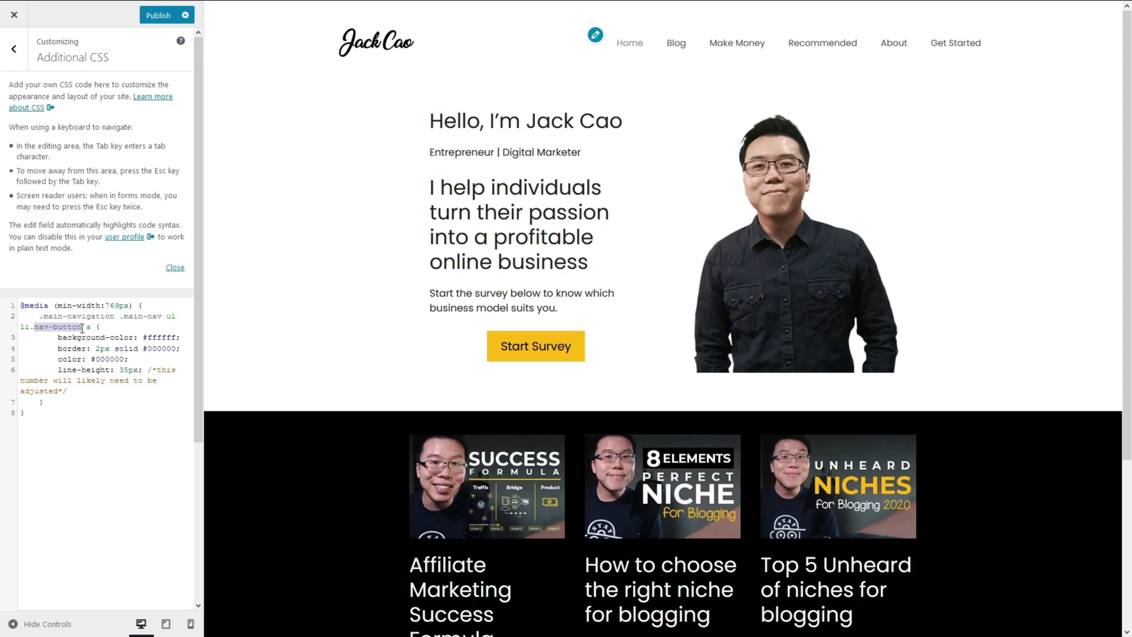
pyautogui.moveTo(116, 33)
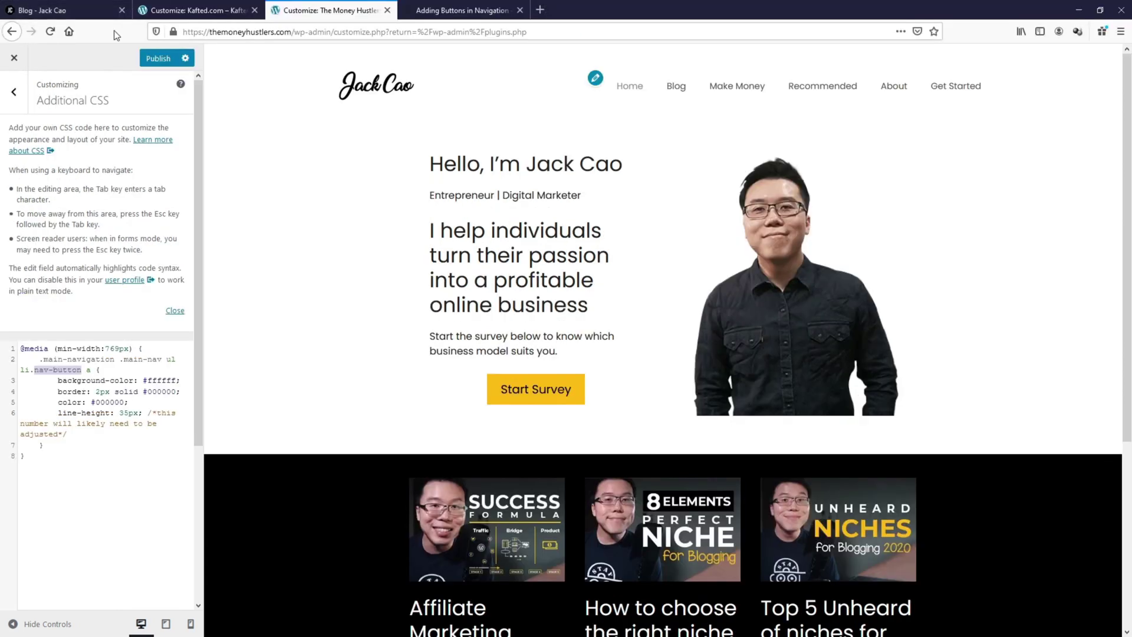
pyautogui.click(156, 59)
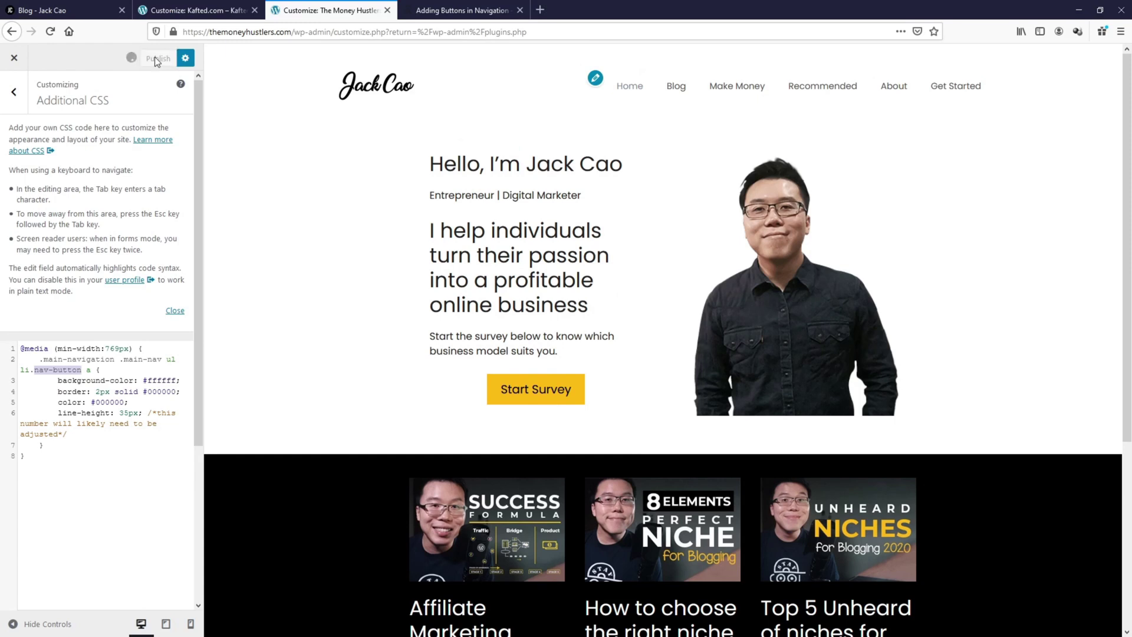
# - Open the site's menu editor and enable the CSS Classes advanced menu property
pyautogui.click(17, 62)
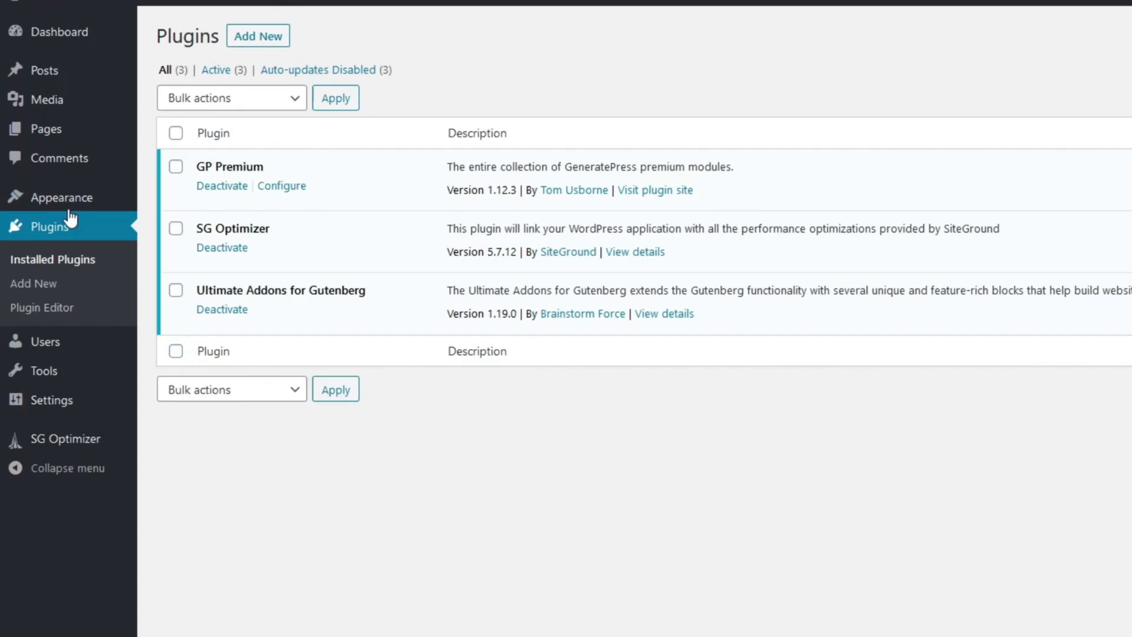
pyautogui.moveTo(31, 192)
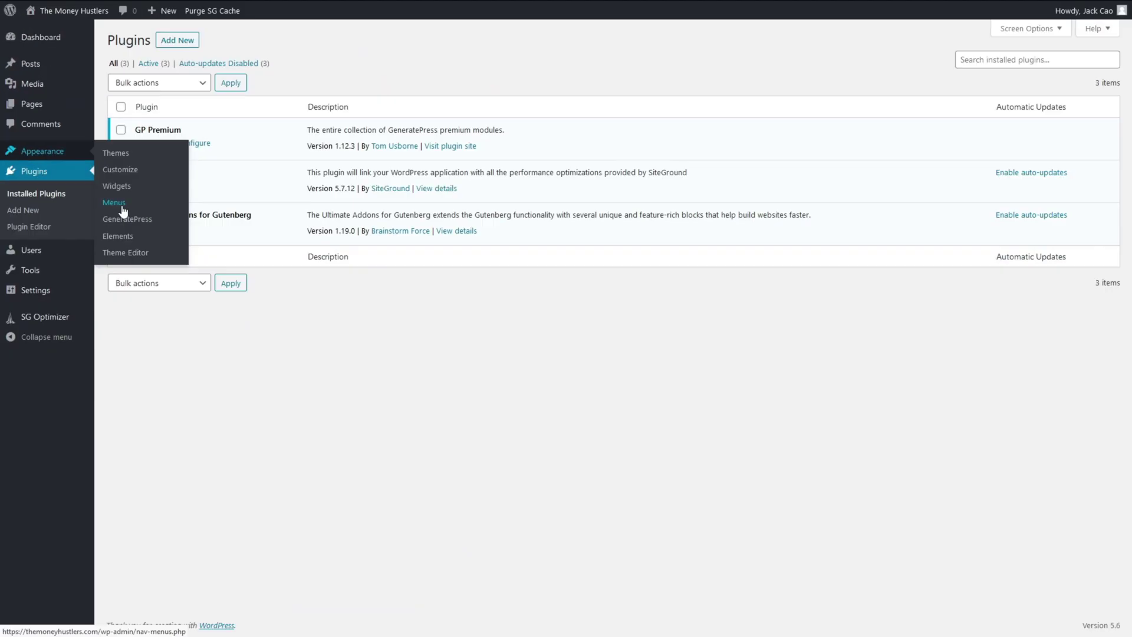
pyautogui.click(243, 355)
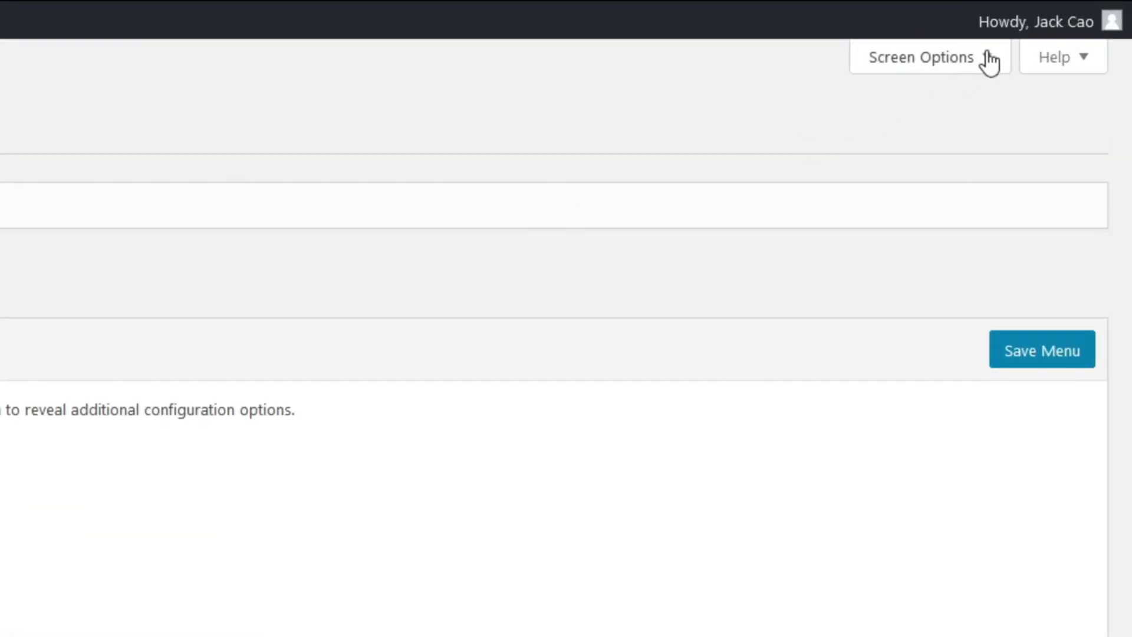
pyautogui.click(1058, 27)
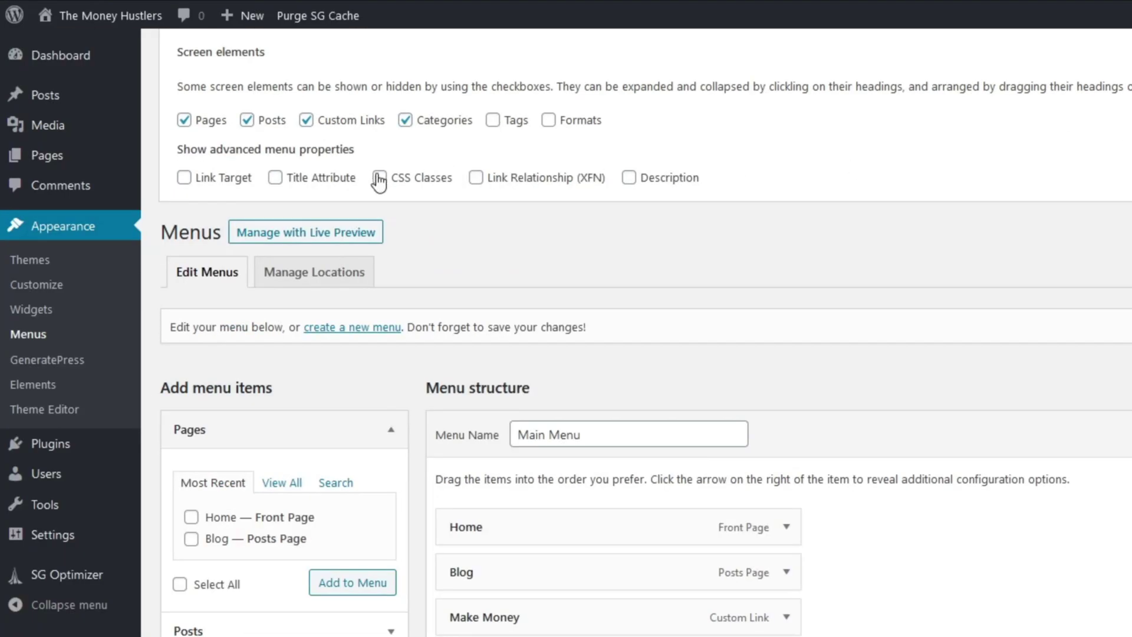
pyautogui.click(379, 179)
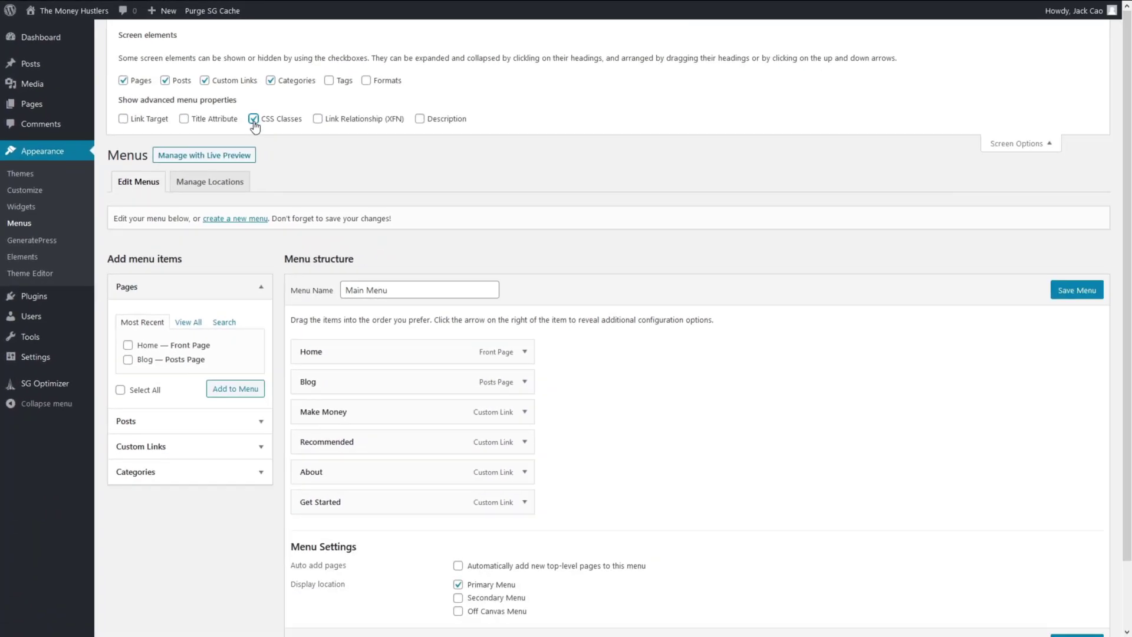
# - Assign the CSS class nav-button to the Get Started item in Main Menu and save the menu
pyautogui.click(542, 518)
pyautogui.scroll(-4, 464, 470)
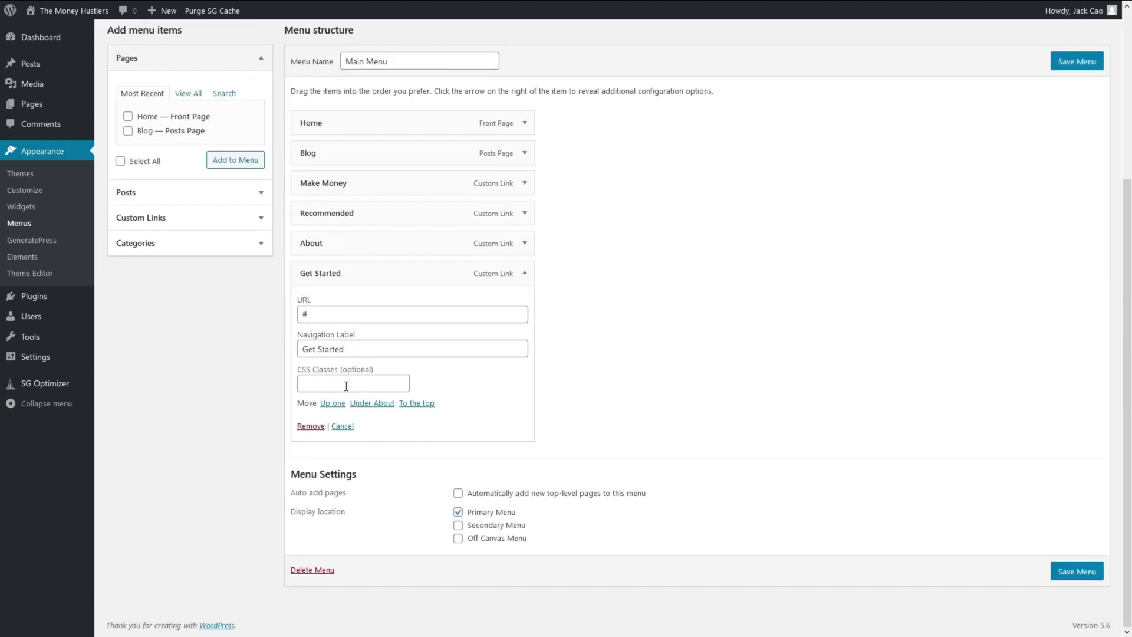
pyautogui.scroll(1, 346, 386)
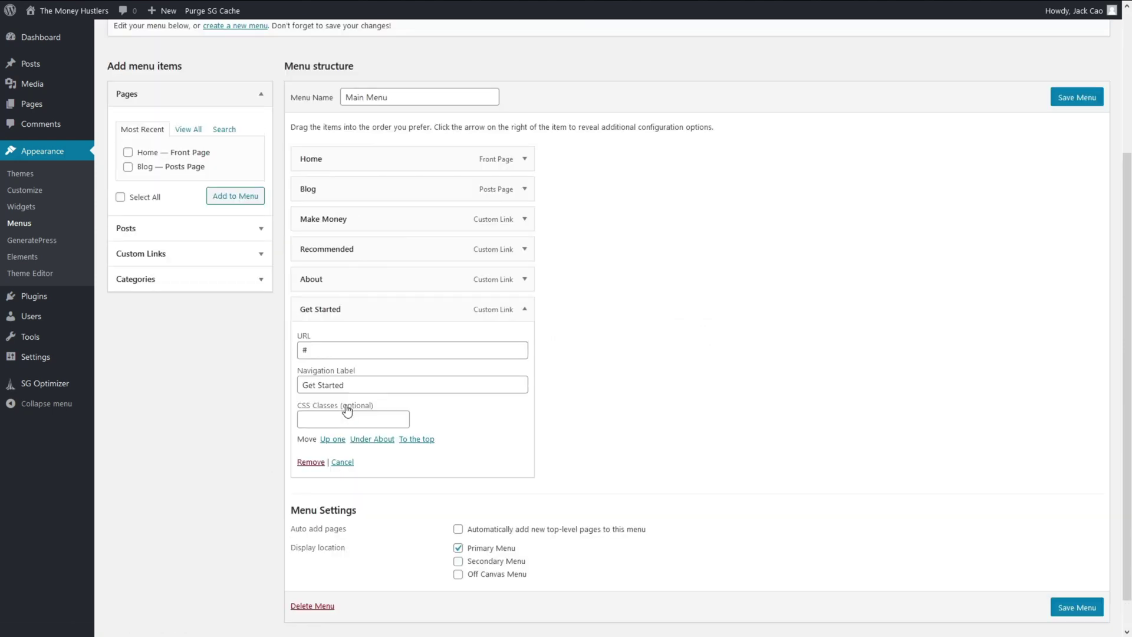
pyautogui.click(351, 417)
pyautogui.write('nav-button')
pyautogui.click(1076, 99)
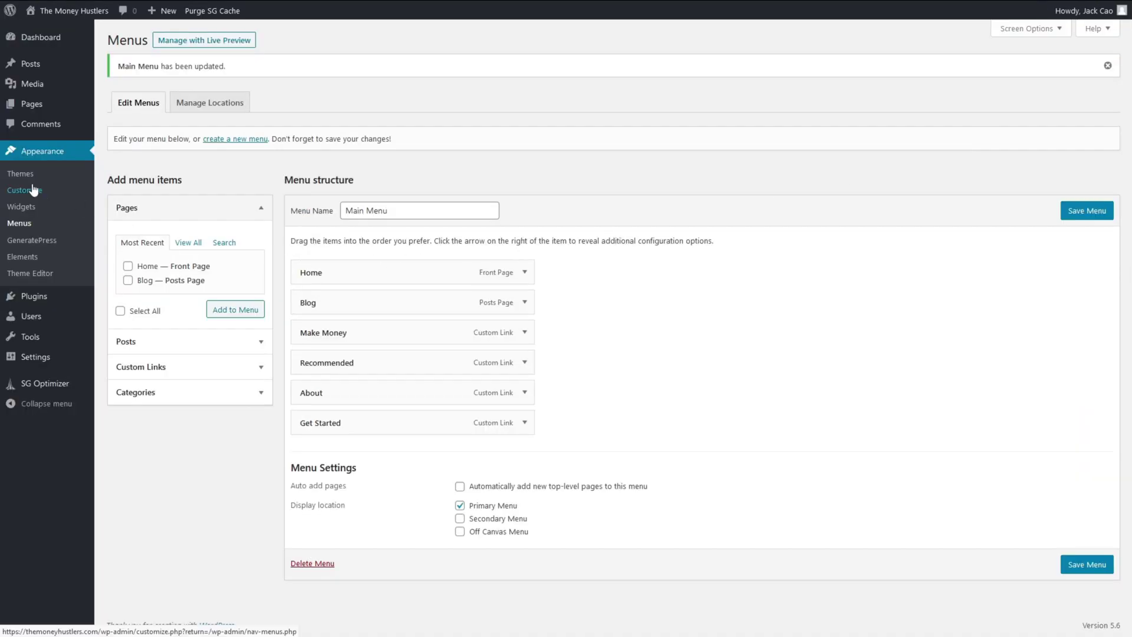
# - Open the theme customizer's Additional CSS and select the border color value #000000 in the nav-button rule
pyautogui.click(33, 190)
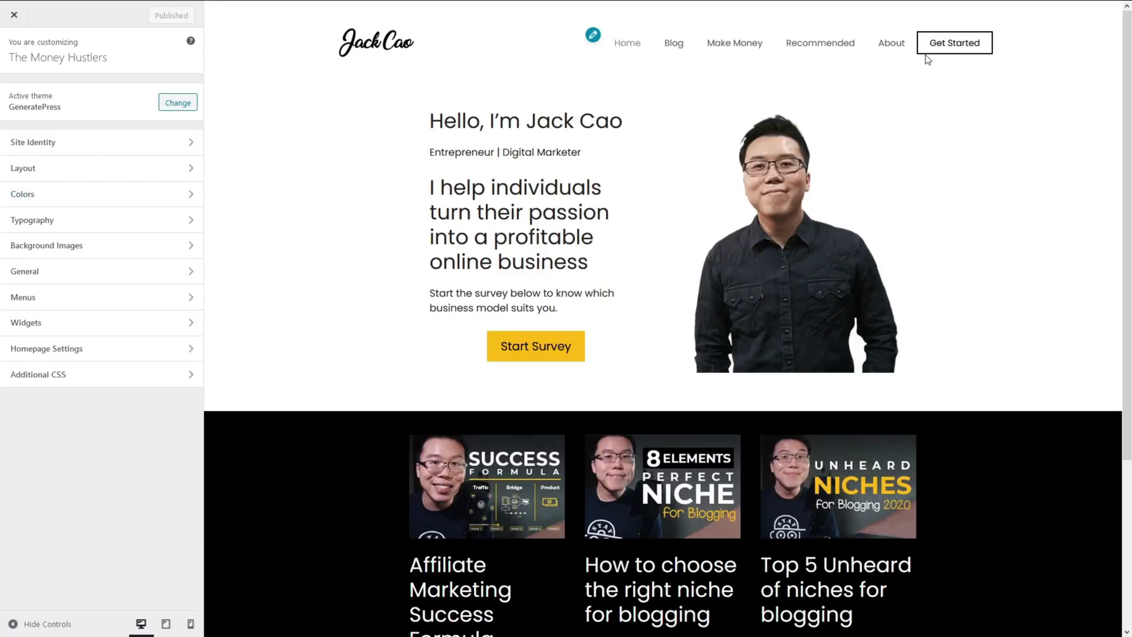
pyautogui.click(192, 376)
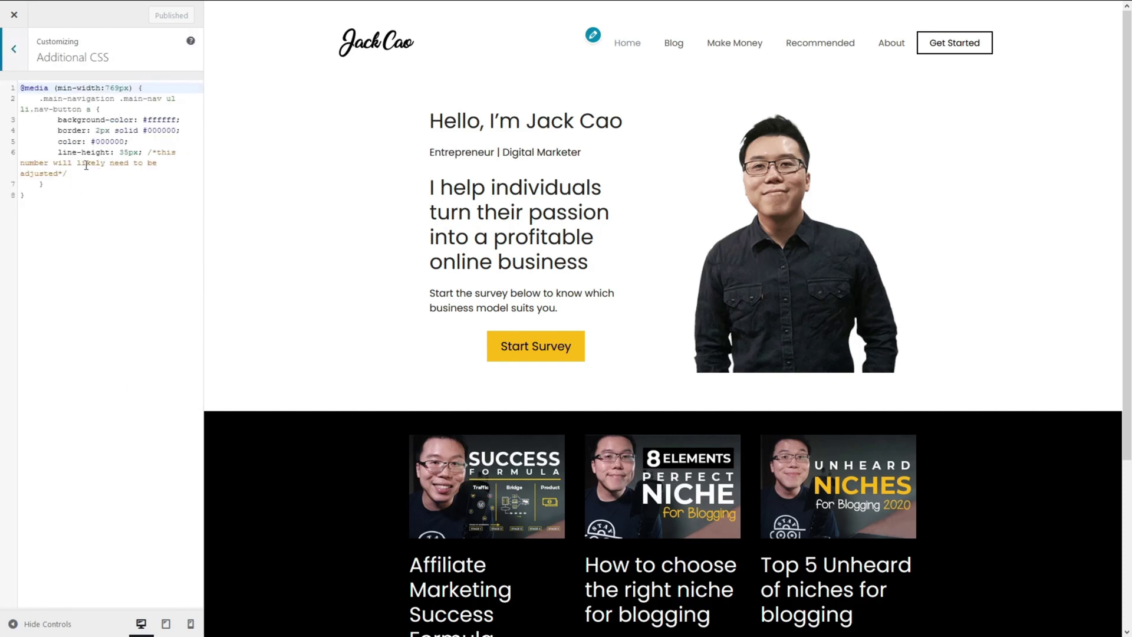
pyautogui.moveTo(142, 119); pyautogui.dragTo(176, 131)
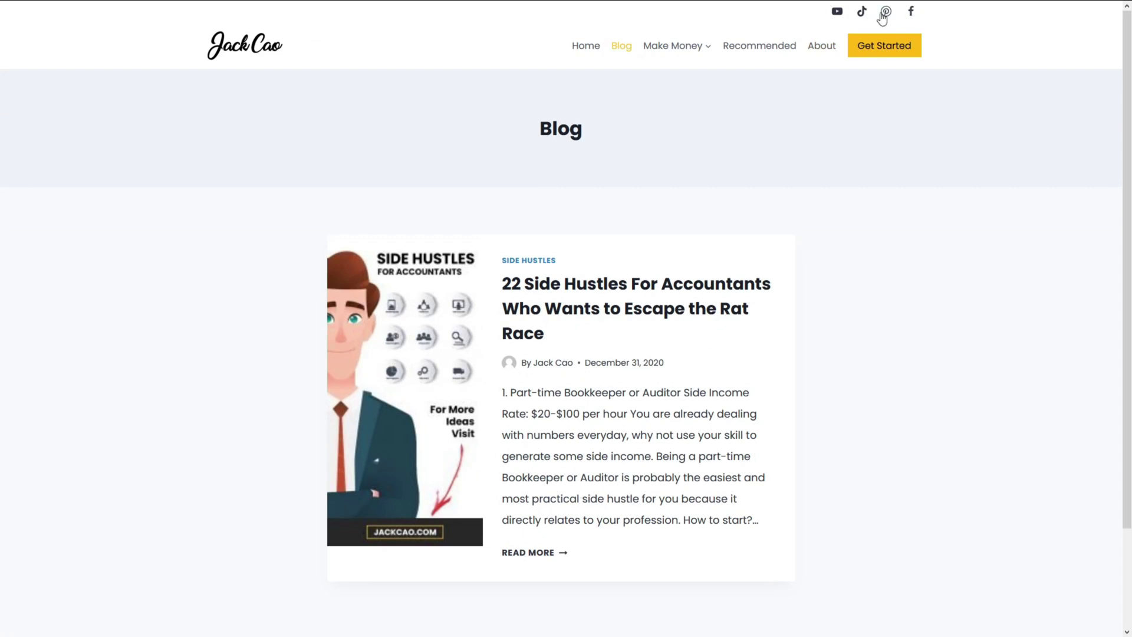
# - In the Kafted.com customizer, place the Social element in the header's top row and view the social networks available to add
pyautogui.click(189, 11)
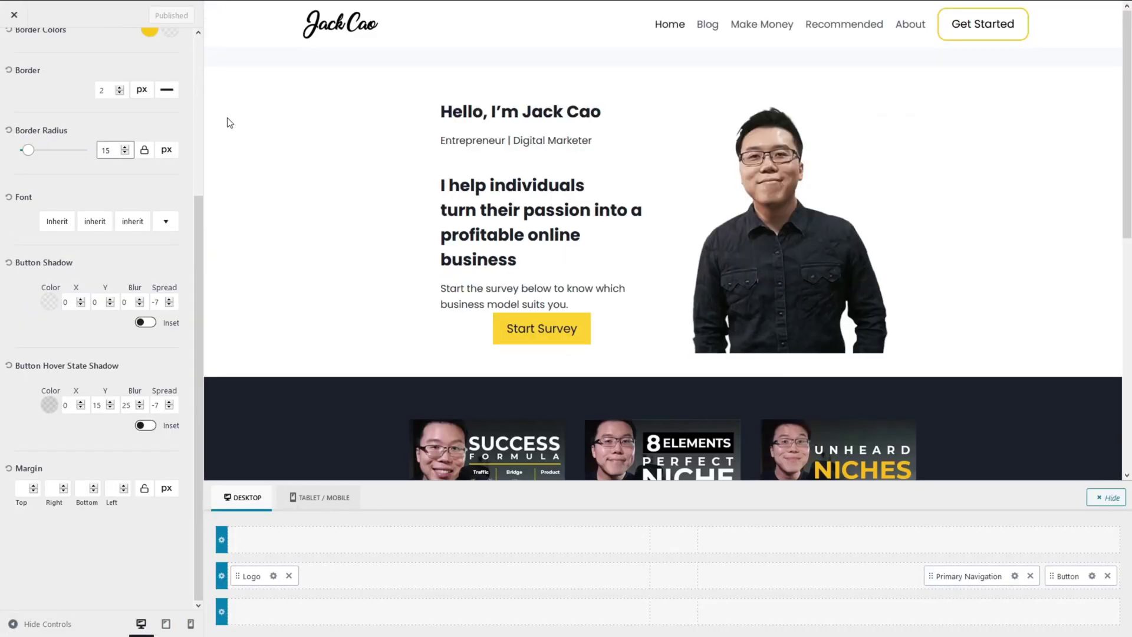
pyautogui.moveTo(79, 291); pyautogui.dragTo(993, 551)
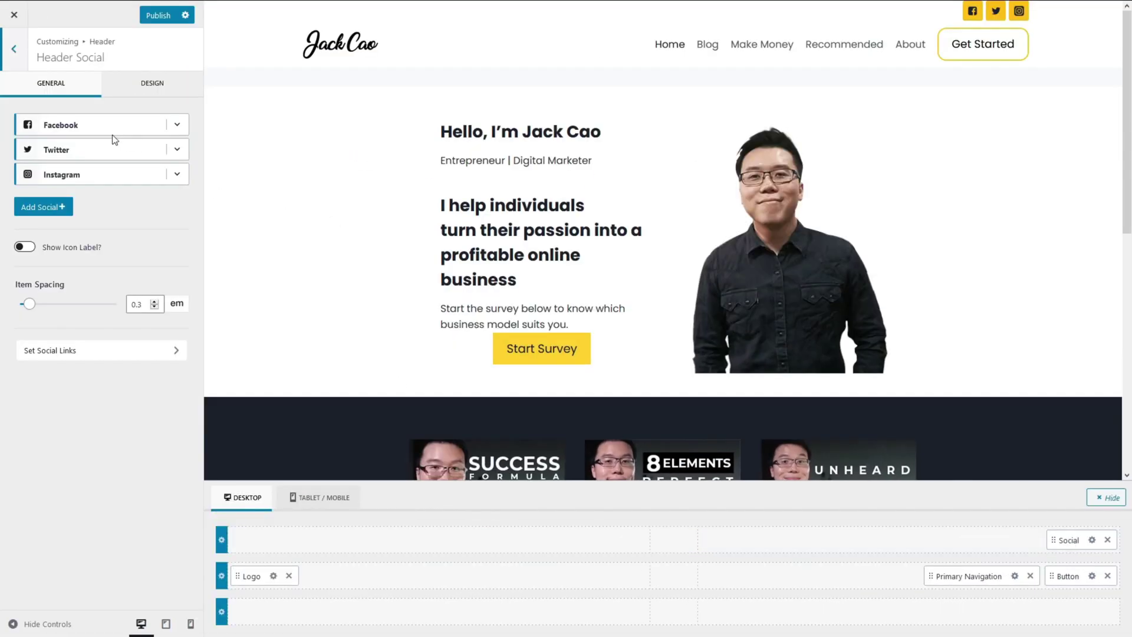
pyautogui.click(61, 213)
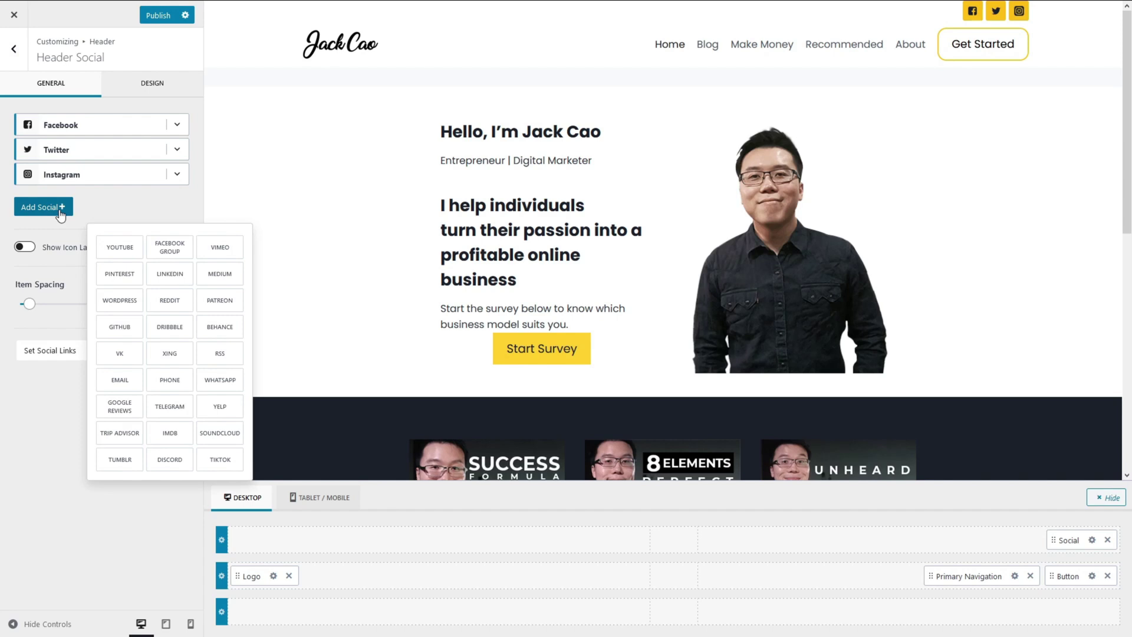
pyautogui.click(48, 292)
# - Set the header social icons' item spacing to 1.22 em and their icon size to 0.81 em
pyautogui.moveTo(29, 304); pyautogui.dragTo(45, 305)
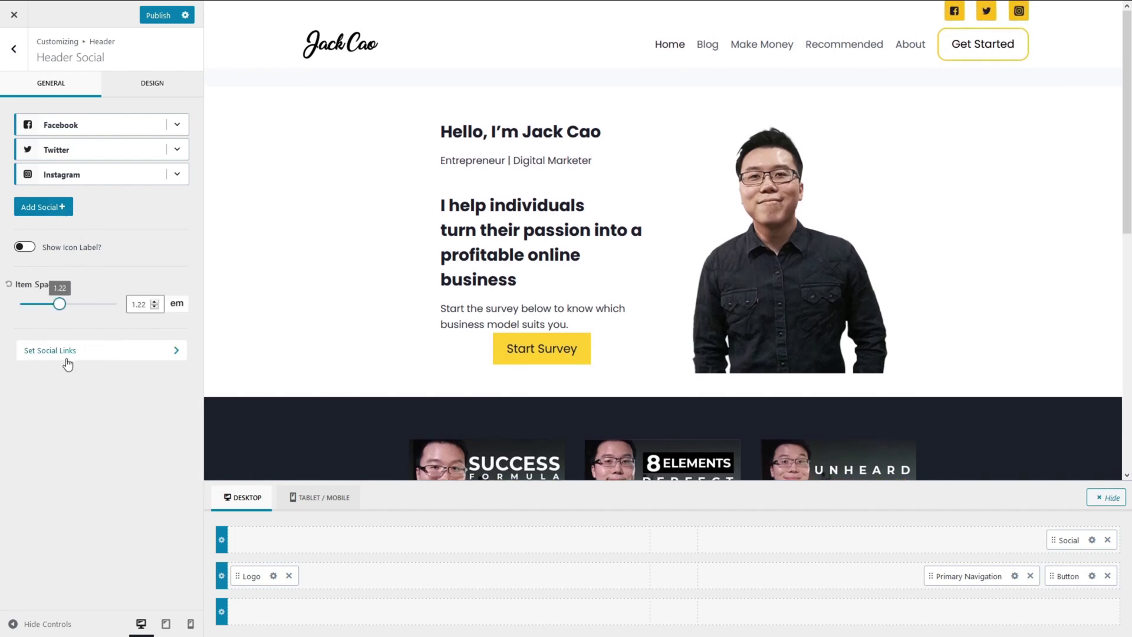
pyautogui.click(65, 356)
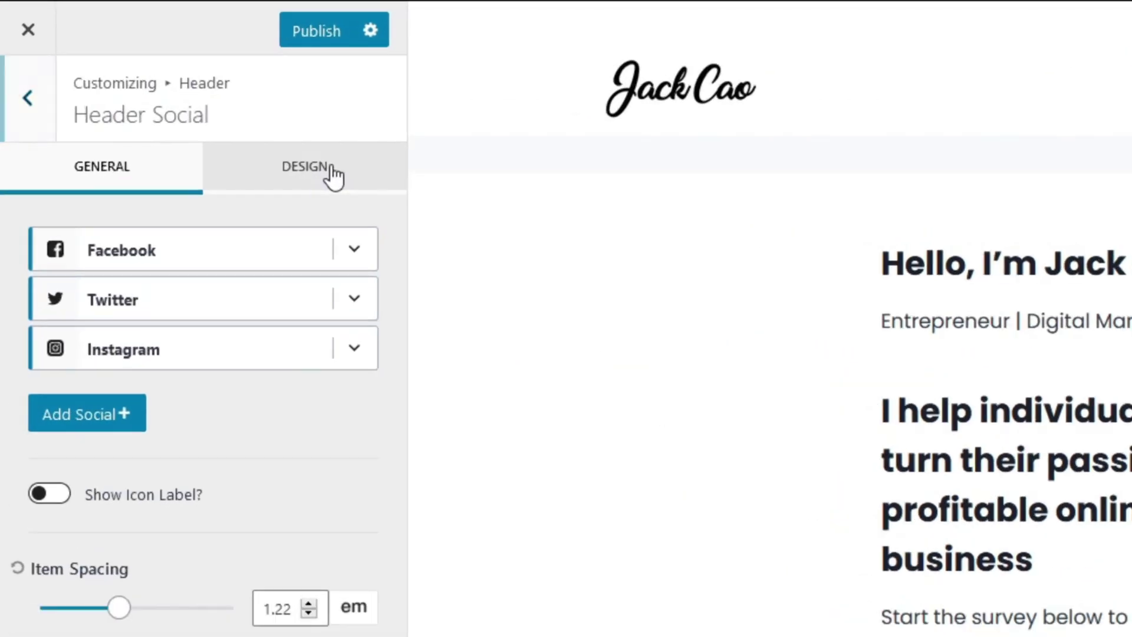
pyautogui.click(154, 84)
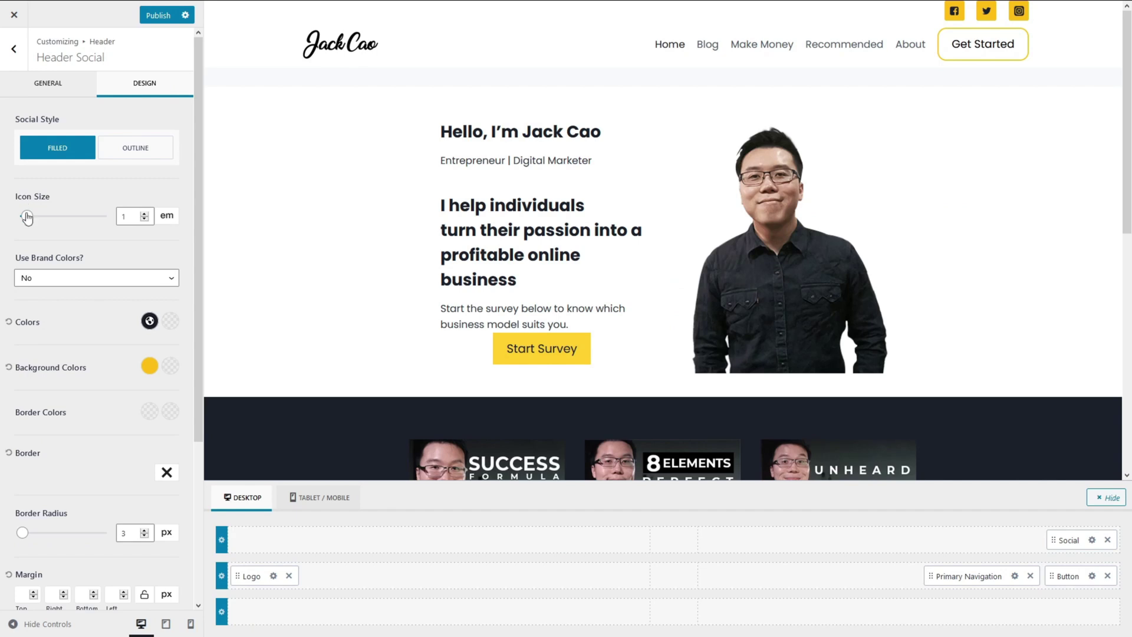
pyautogui.moveTo(27, 217)
pyautogui.mouseDown()
pyautogui.moveTo(57, 216)
pyautogui.moveTo(25, 215)
pyautogui.moveTo(30, 227)
pyautogui.mouseUp()
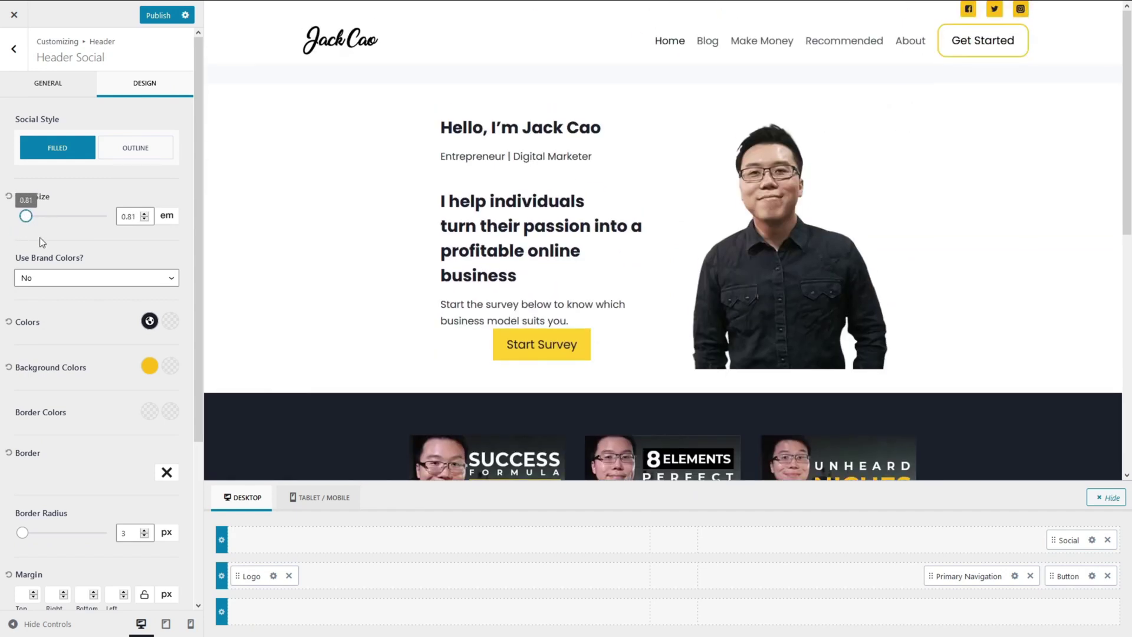
# - Try the brand colors option on the header social icons and set it back to No
pyautogui.click(68, 311)
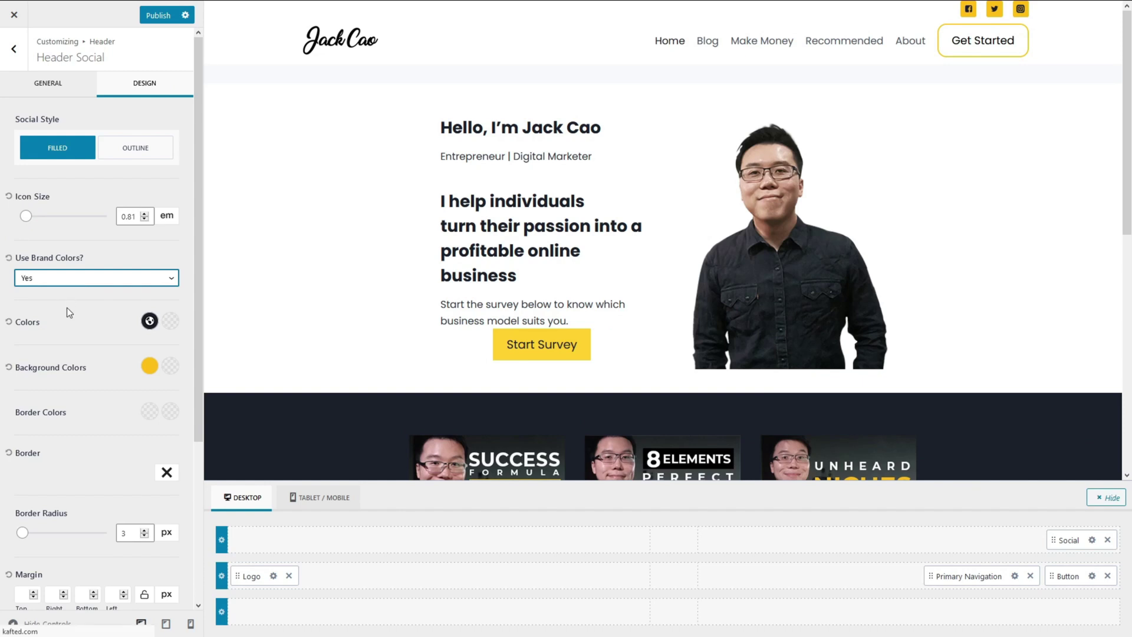
pyautogui.click(63, 286)
pyautogui.click(69, 303)
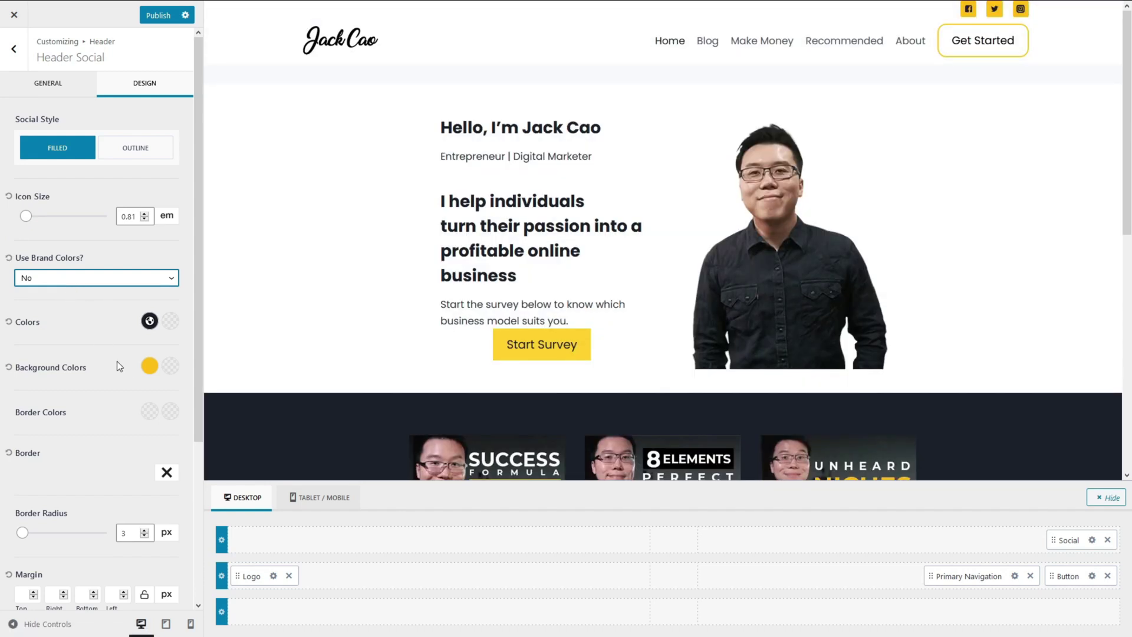
# - Make the header social icons' background color fully transparent
pyautogui.click(151, 371)
pyautogui.moveTo(176, 266); pyautogui.dragTo(9, 267)
pyautogui.click(86, 371)
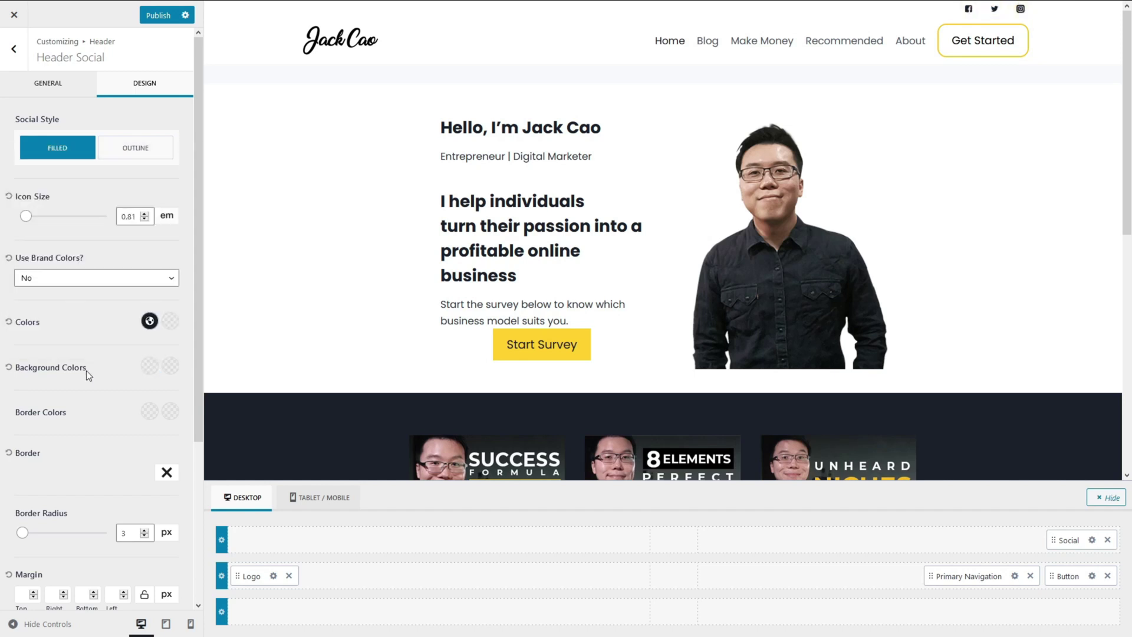
pyautogui.scroll(-3, 86, 372)
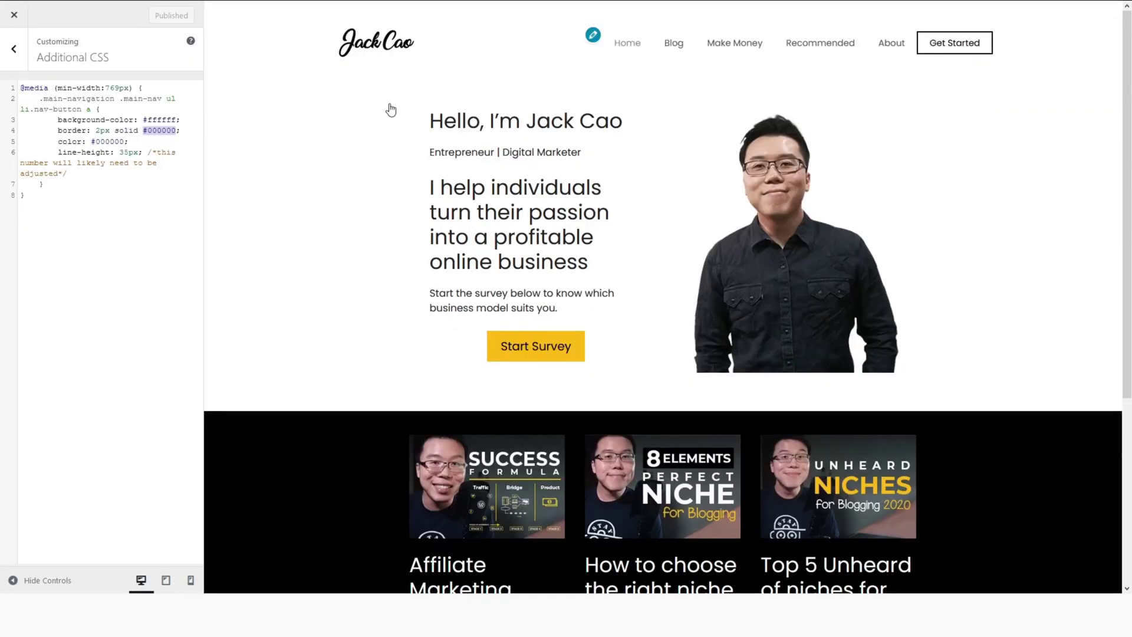
# - Leave The Money Hustlers' Additional CSS and search Google in a new tab for "generatepress social icons in header"
pyautogui.click(21, 62)
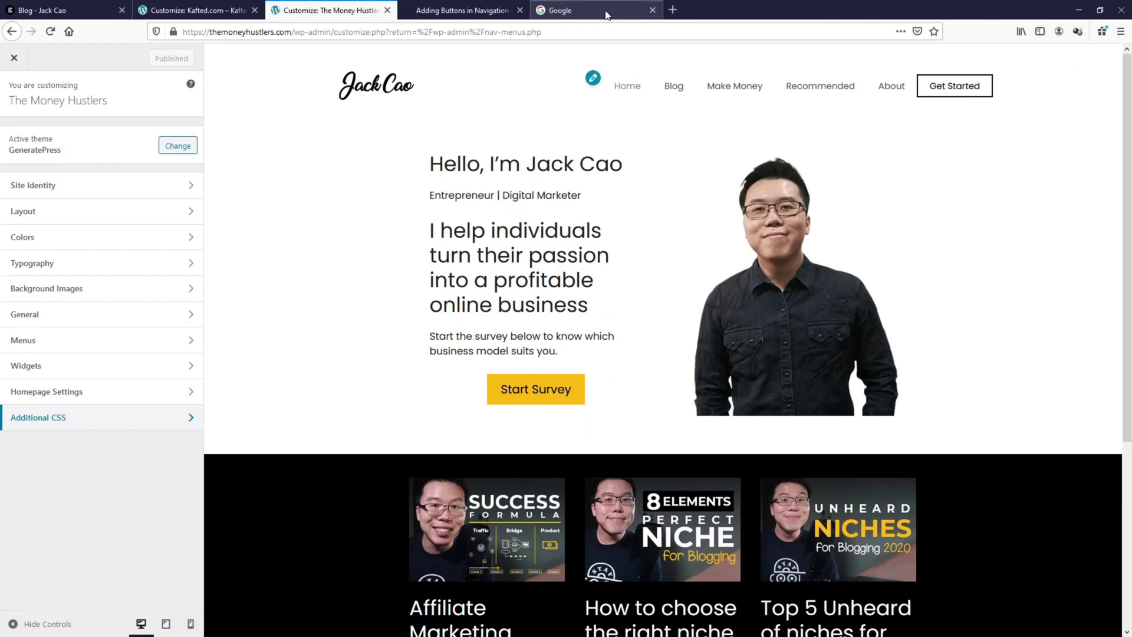
pyautogui.click(577, 15)
pyautogui.write('generatepress social icons')
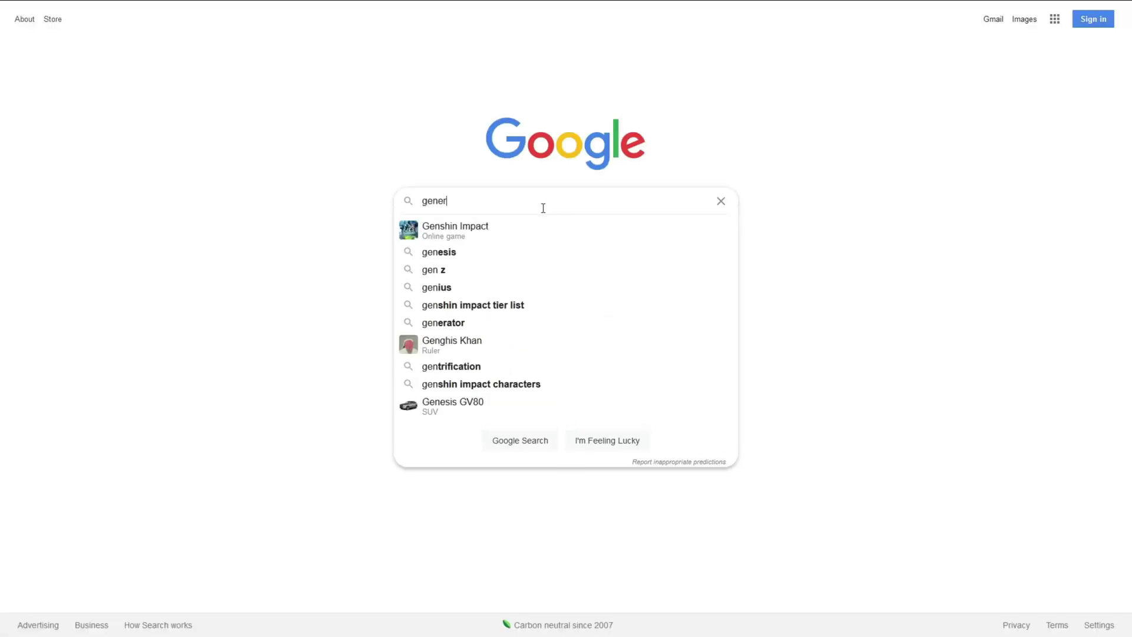
pyautogui.press('Down')
pyautogui.press('Down')
pyautogui.press('Return')
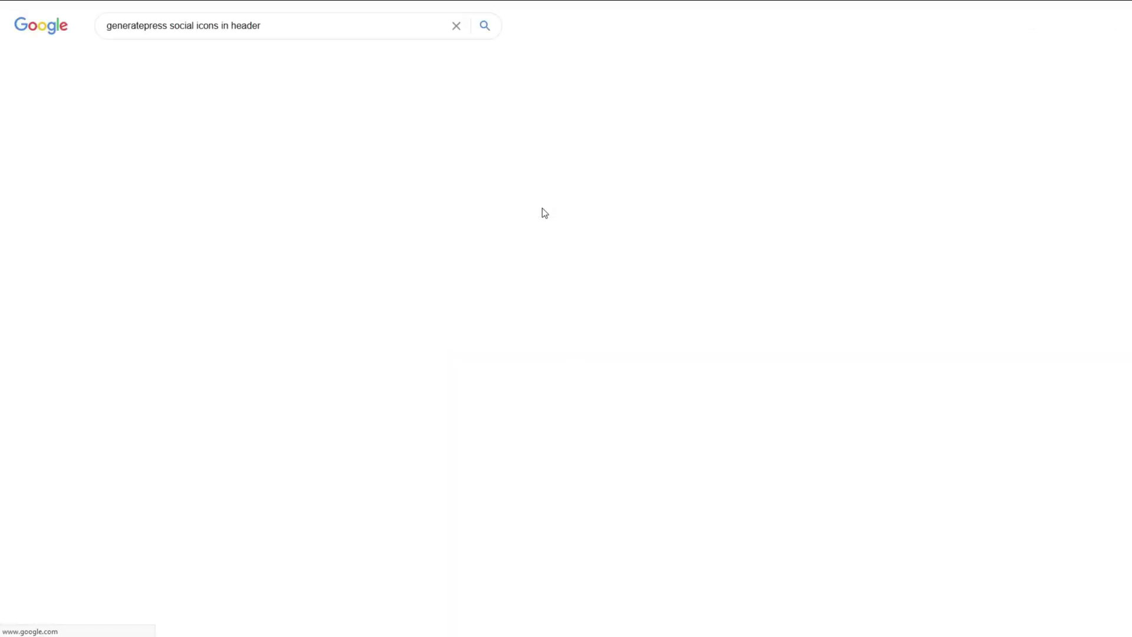
# - Open the forum topic "Putting social media icons in header" and highlight the plugin name "Lightweight social icons" in the support reply
pyautogui.click(351, 125)
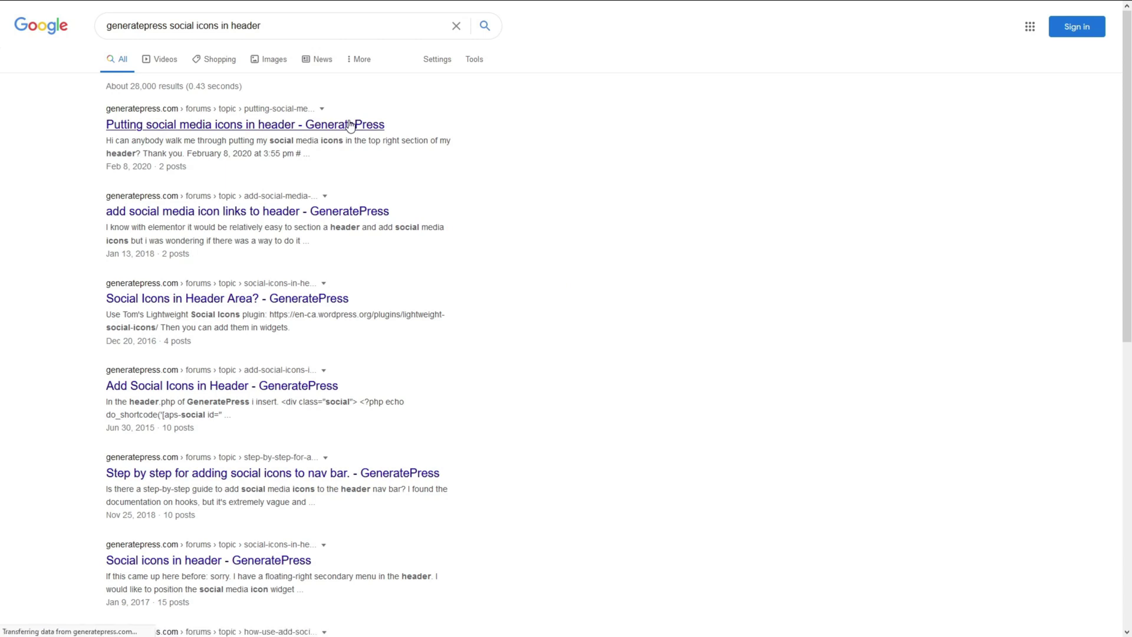
pyautogui.scroll(-3, 348, 122)
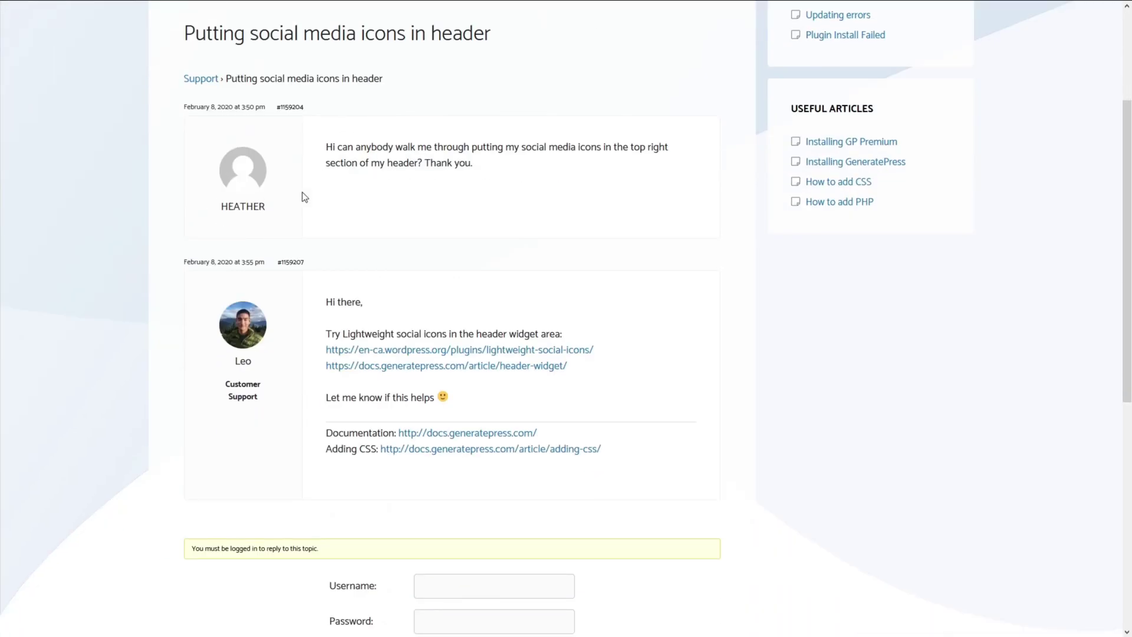
pyautogui.moveTo(343, 333); pyautogui.dragTo(451, 335)
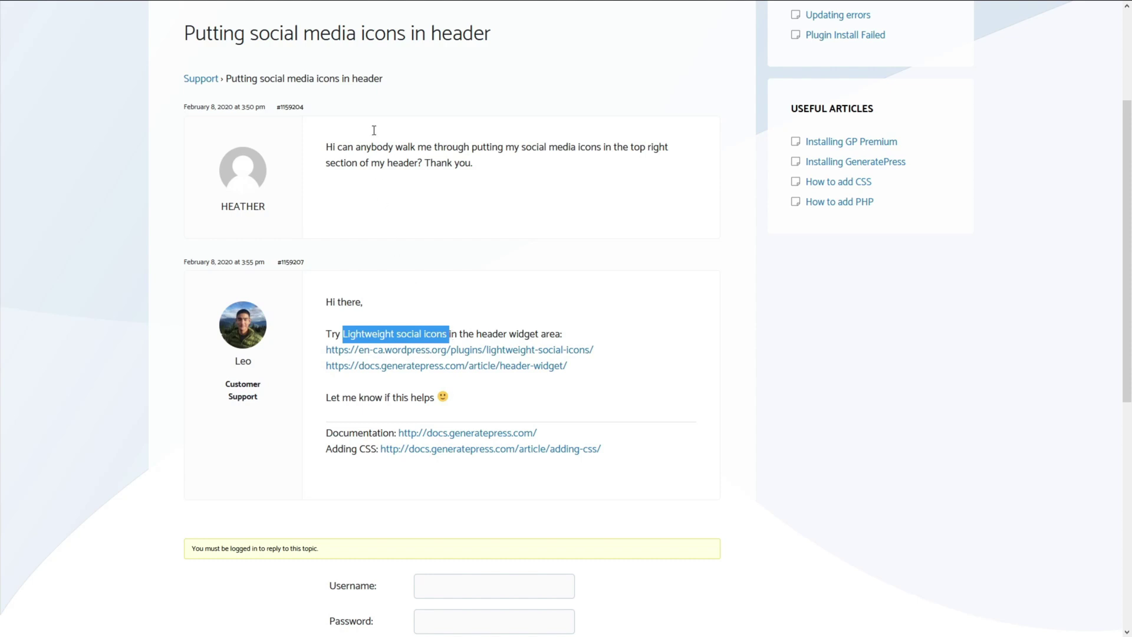
# - Return to The Money Hustlers' WordPress admin and search for new plugins with "lightweight social icon"
pyautogui.click(330, 10)
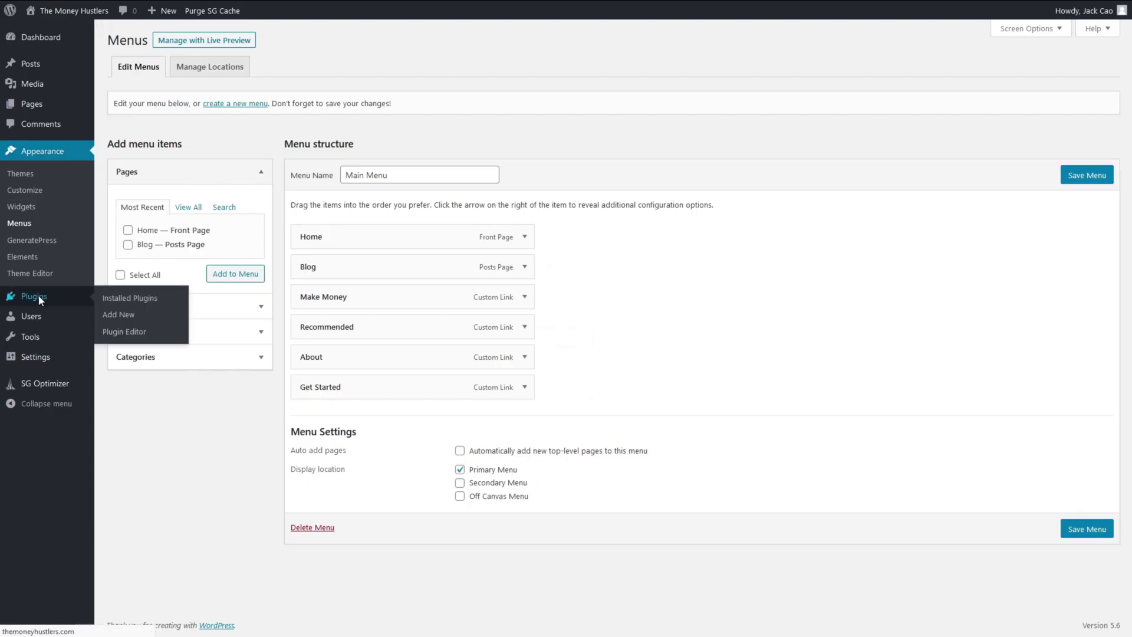
pyautogui.click(38, 298)
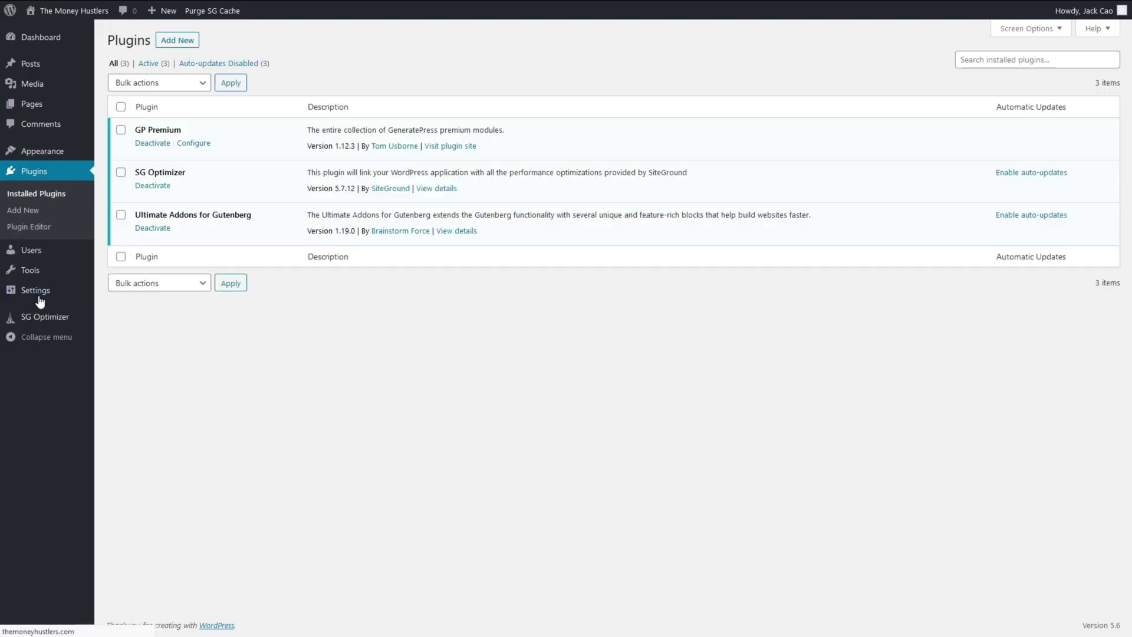
pyautogui.click(177, 39)
pyautogui.click(1021, 77)
pyautogui.write('lightweight')
pyautogui.write(' social ocpom')
pyautogui.press('BackSpace')
pyautogui.press('BackSpace')
pyautogui.press('BackSpace')
pyautogui.write('icon')
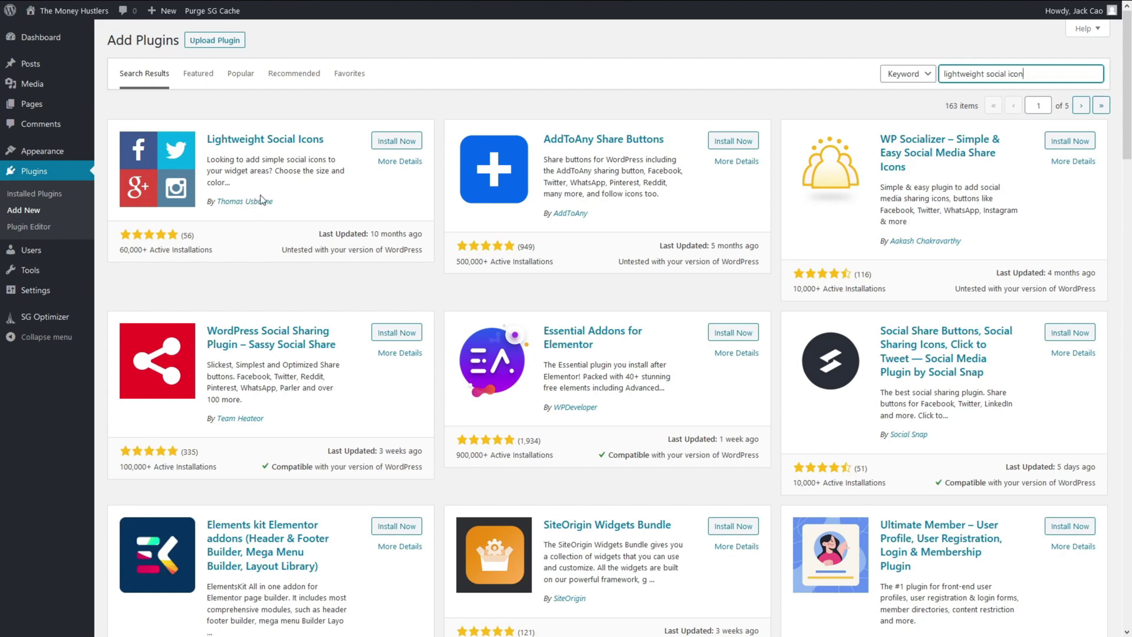
# - Install and activate the Lightweight Social Icons plugin and open the site's widget management page
pyautogui.click(391, 146)
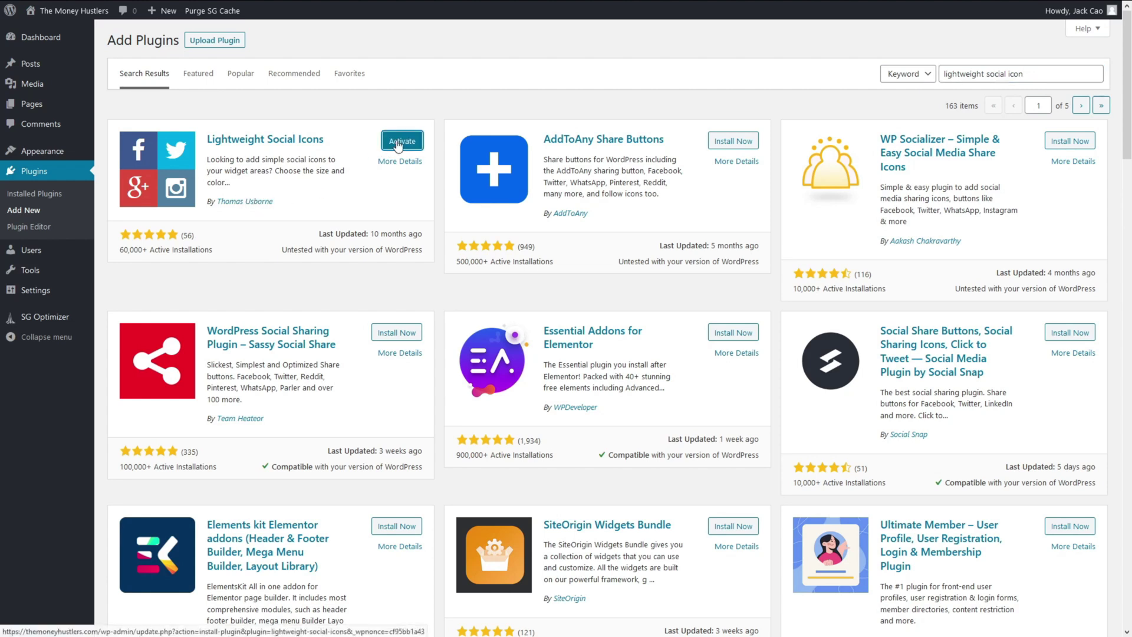
pyautogui.click(398, 145)
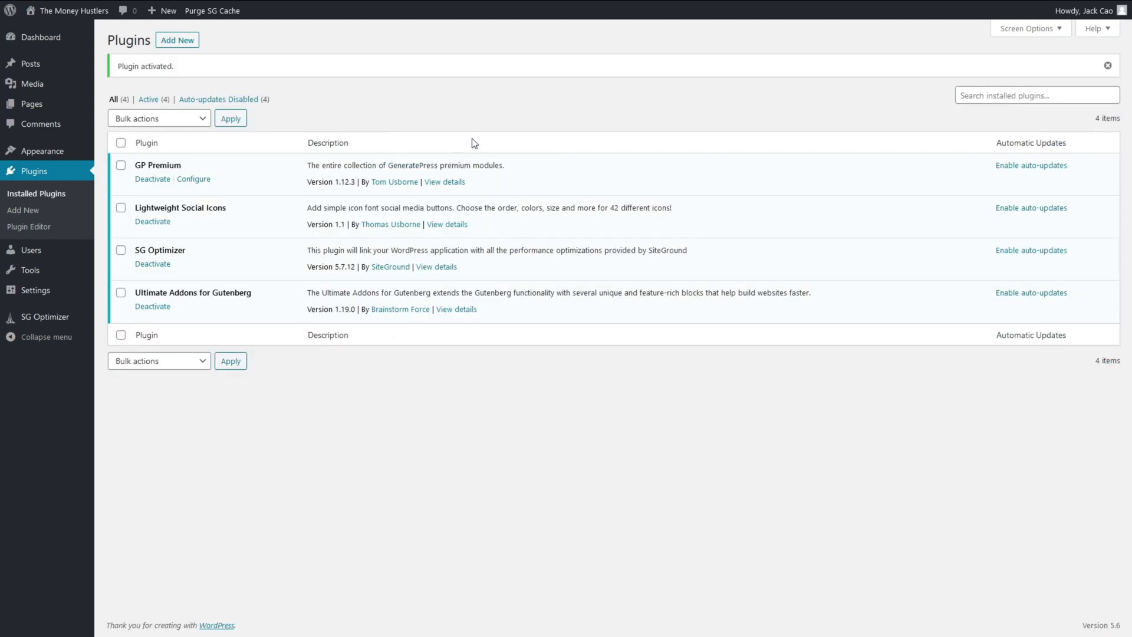
pyautogui.moveTo(56, 149)
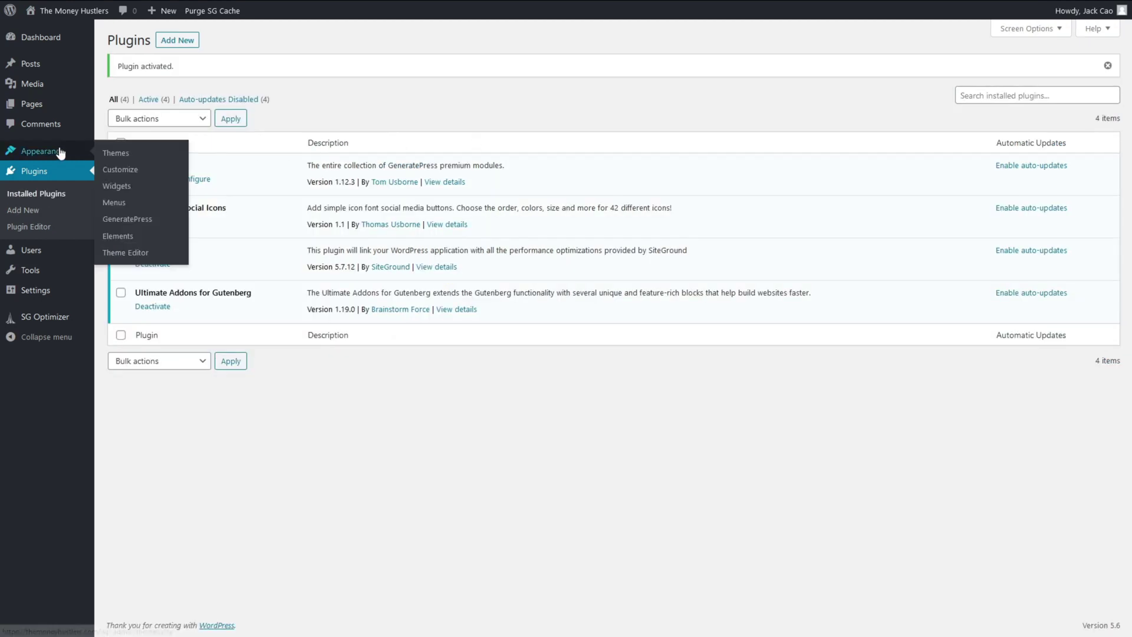
pyautogui.click(114, 188)
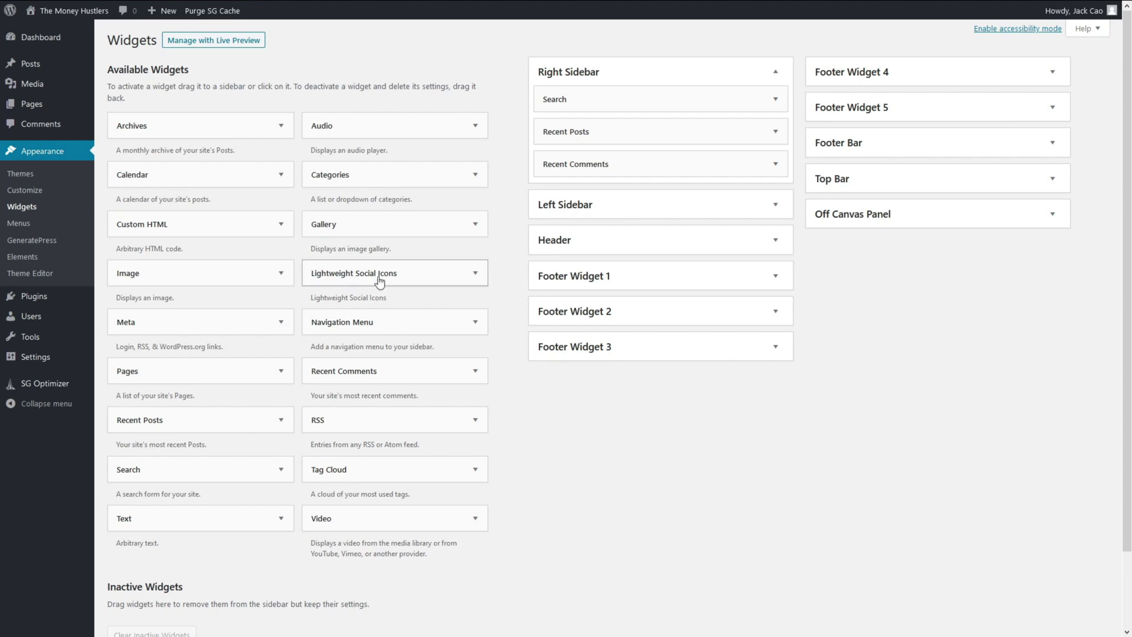
# - Add the Lightweight Social Icons widget to the Top Bar area with a transparent background color and black text color
pyautogui.moveTo(390, 280); pyautogui.dragTo(944, 195)
pyautogui.scroll(-2, 944, 236)
pyautogui.click(861, 249)
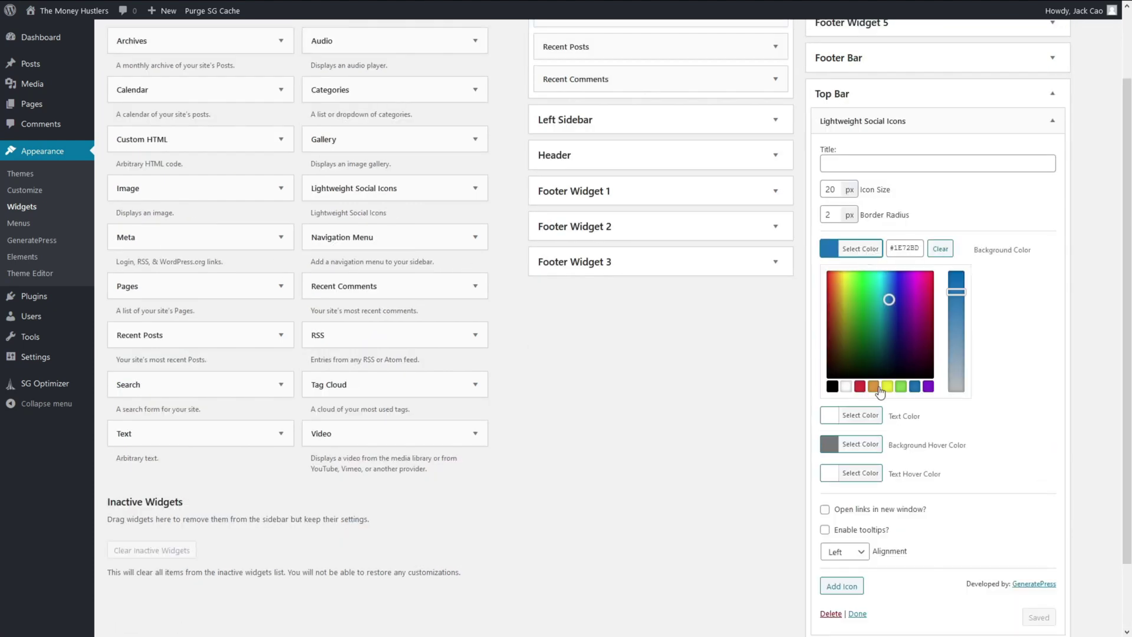
pyautogui.click(904, 239)
pyautogui.click(871, 278)
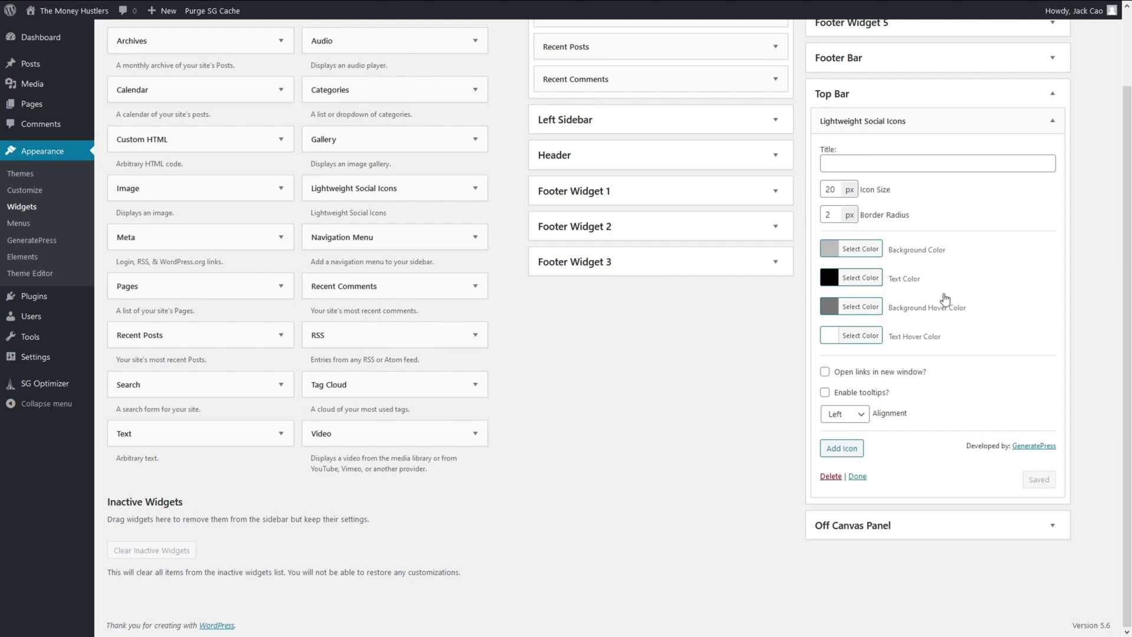
# - Reload The Money Hustlers' front page to check its header
pyautogui.moveTo(413, 3)
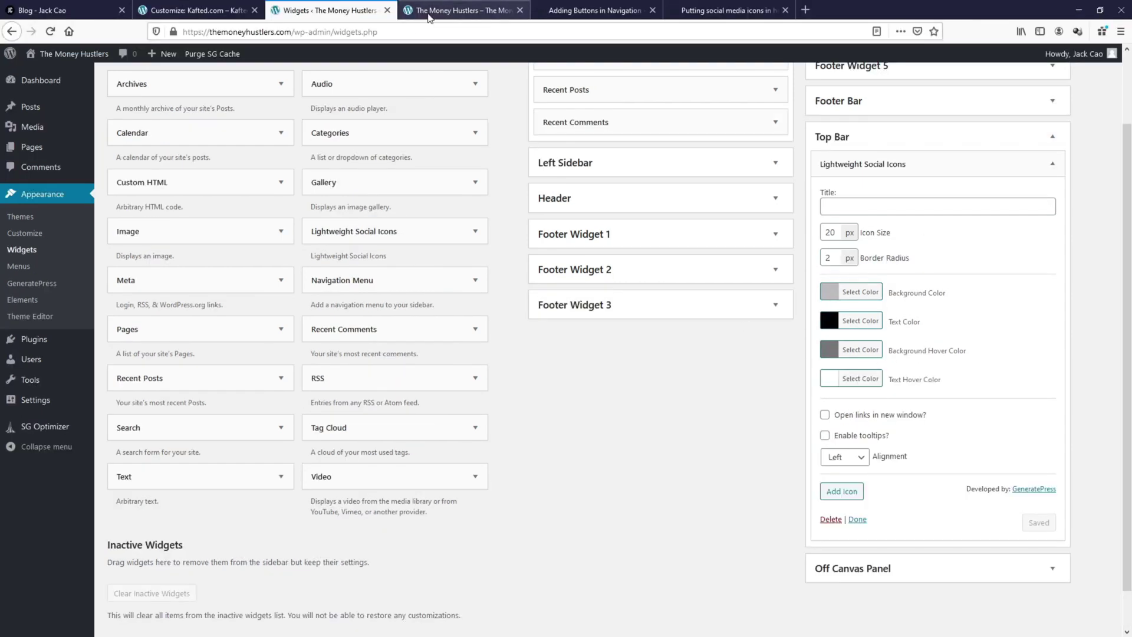
pyautogui.click(460, 10)
pyautogui.click(50, 31)
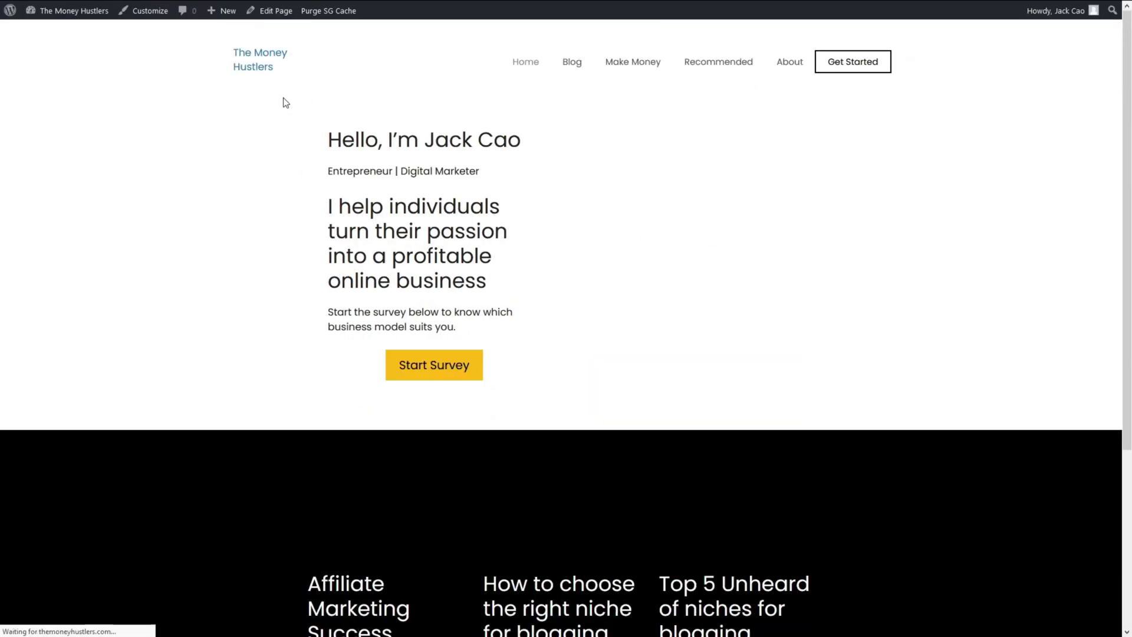
# - Set the social icons widget's alignment to Right, add Facebook, Pinterest and Instagram icons linked to "#", and save the widget
pyautogui.click(314, 7)
pyautogui.click(842, 447)
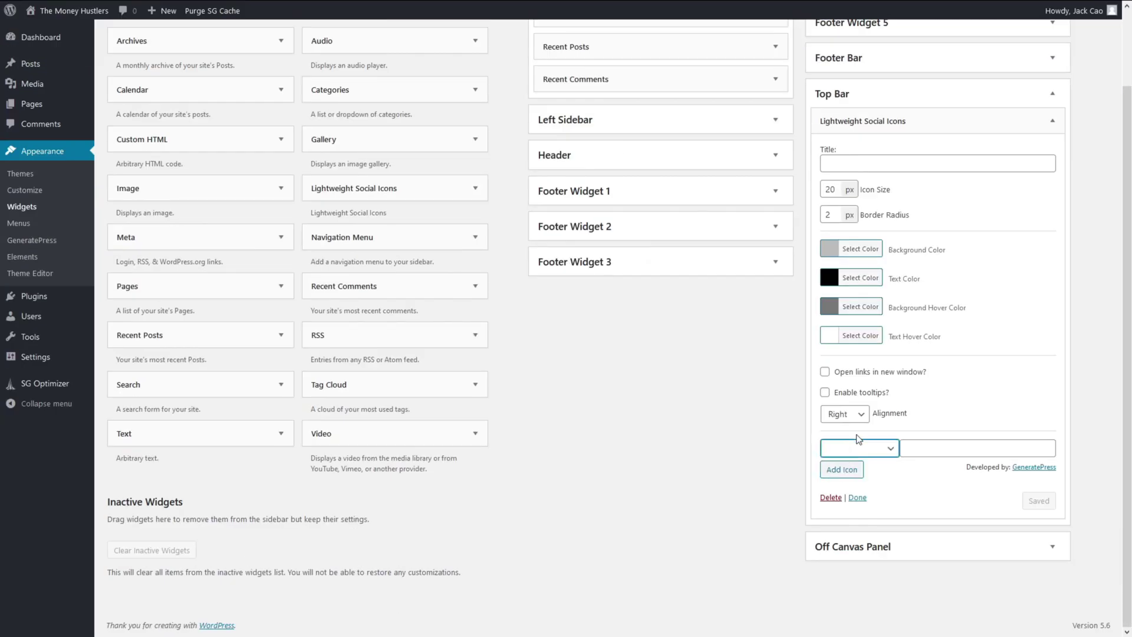
pyautogui.scroll(2, 858, 339)
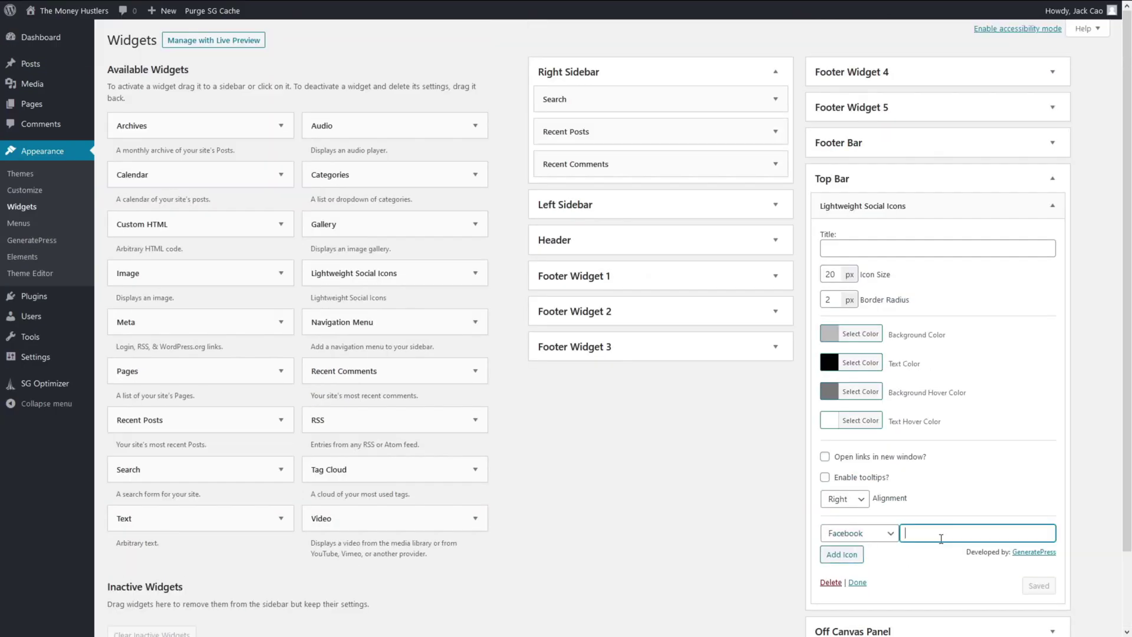
pyautogui.click(842, 555)
pyautogui.click(841, 576)
pyautogui.scroll(-2, 1043, 590)
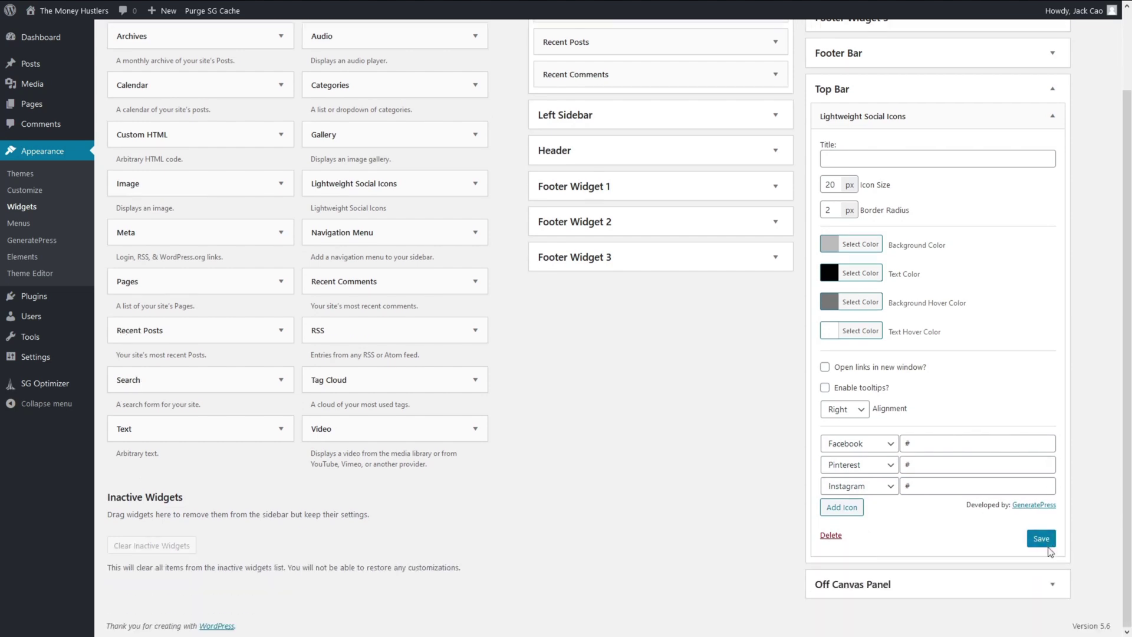
pyautogui.click(1047, 544)
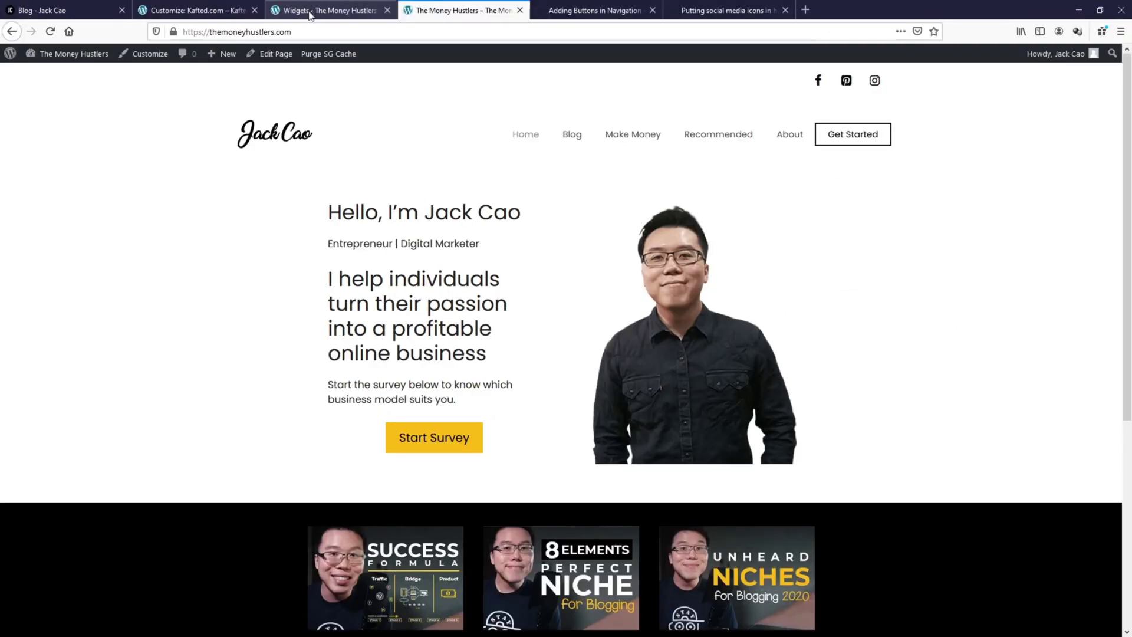
pyautogui.click(313, 10)
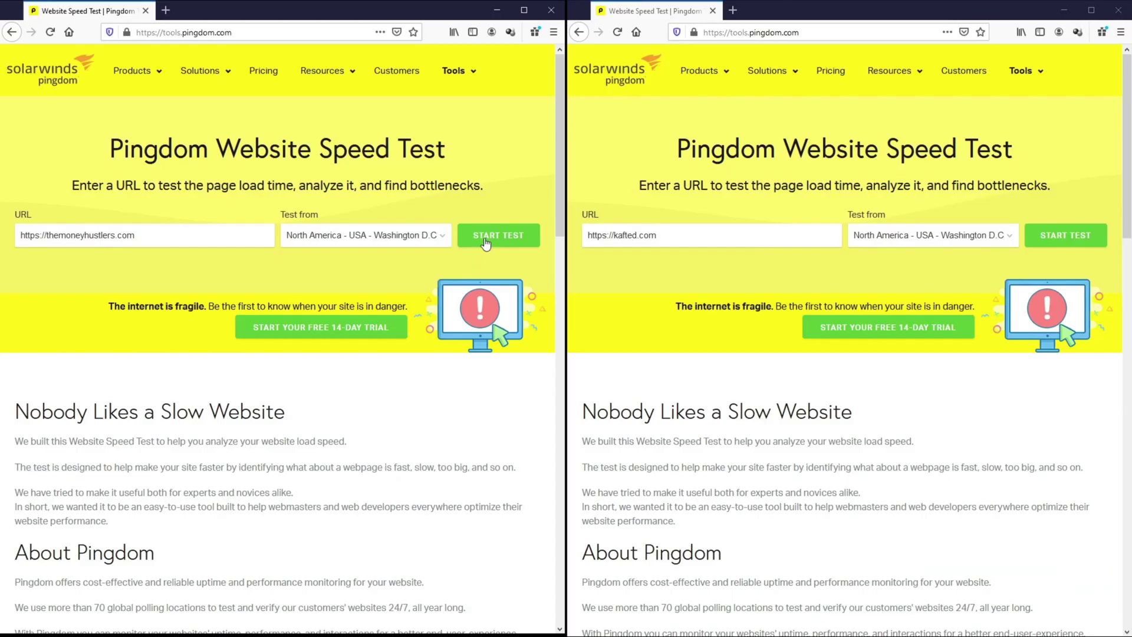
pyautogui.click(483, 237)
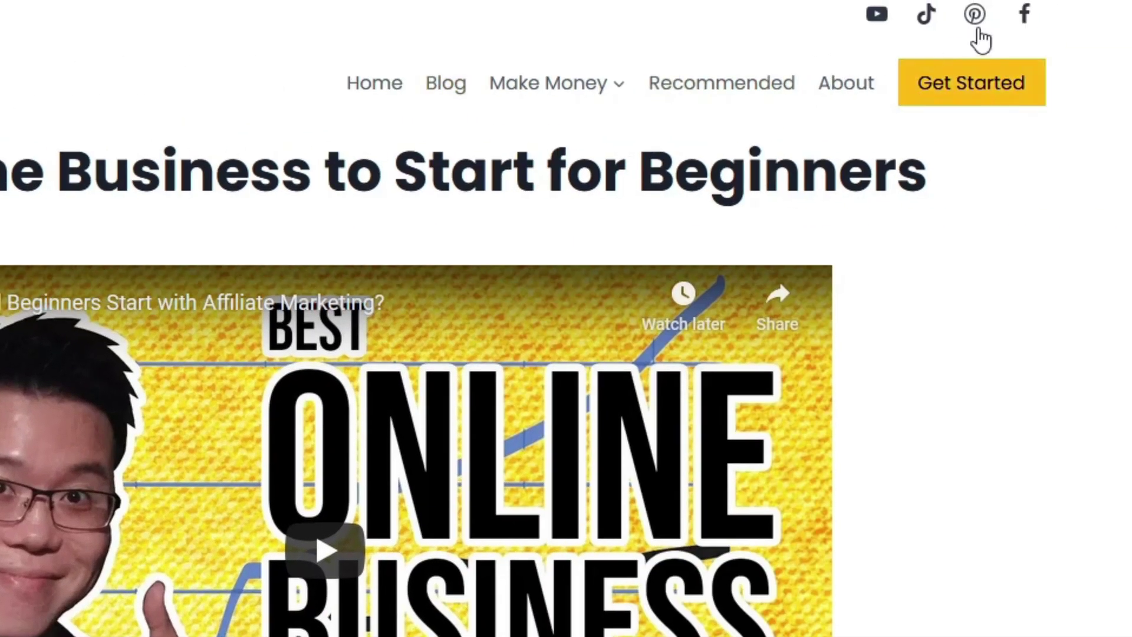
# - Look over the start-online-business page and switch to The Money Hustlers' page editor
pyautogui.scroll(-10, 564, 564)
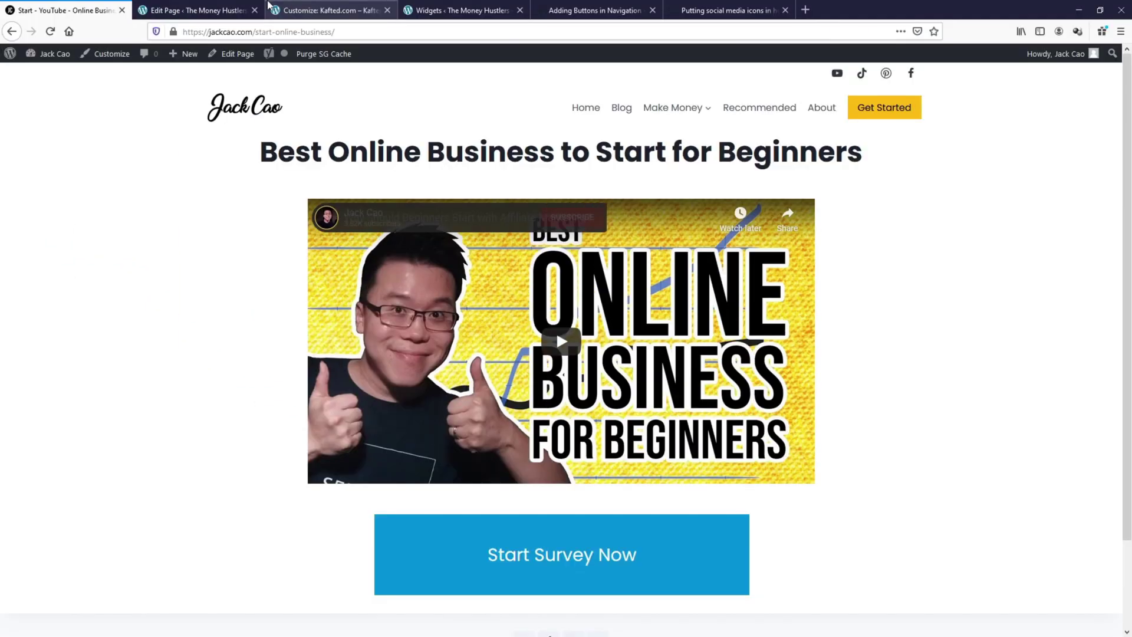
pyautogui.click(194, 10)
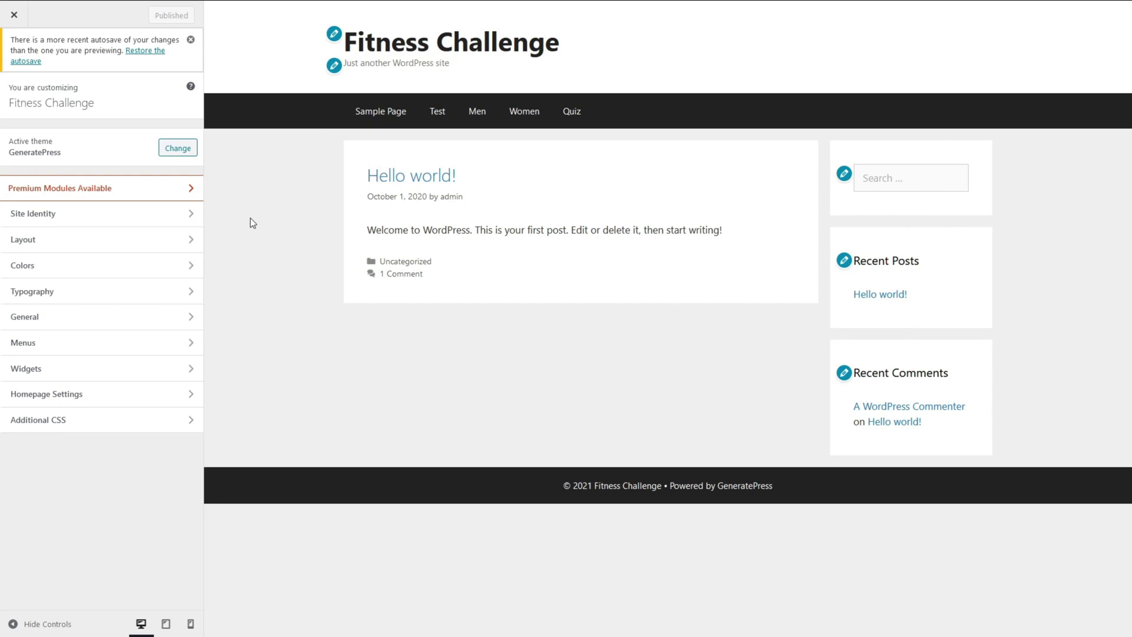
# - Examine the header layout options and the color options in the Fitness Challenge site's GeneratePress customizer
pyautogui.click(149, 240)
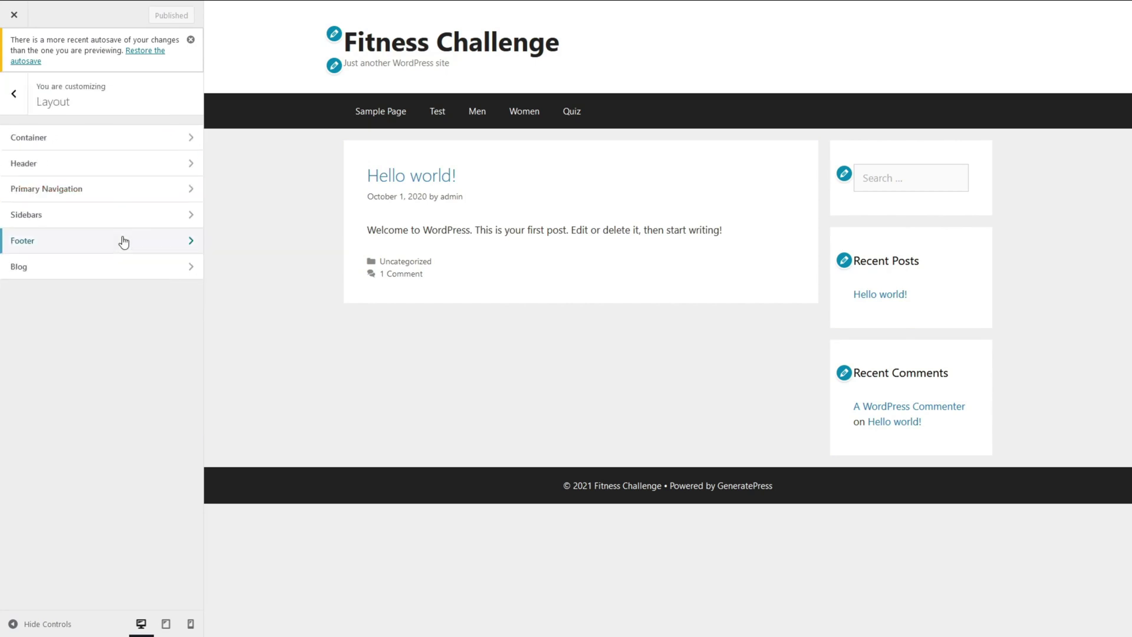
pyautogui.click(53, 164)
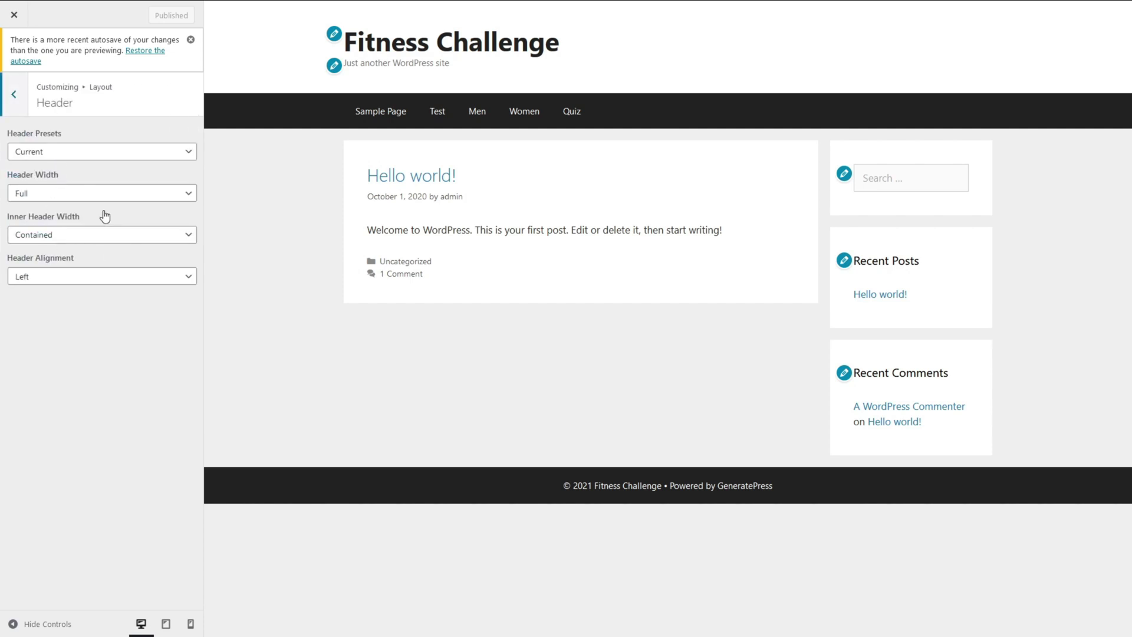
pyautogui.click(16, 108)
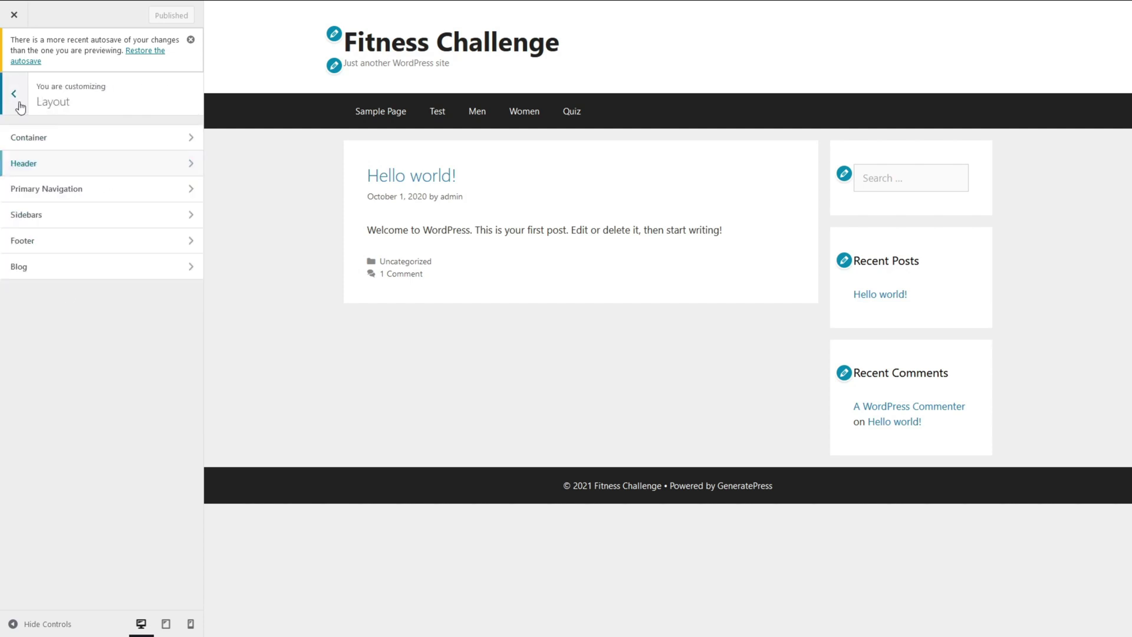
pyautogui.click(16, 107)
pyautogui.click(61, 273)
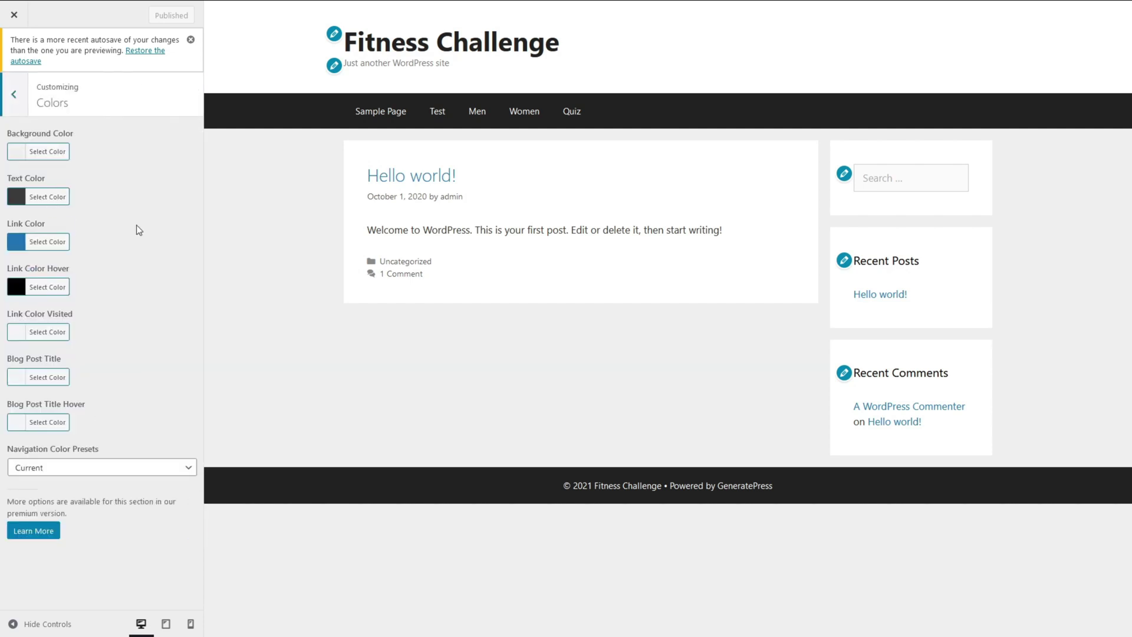